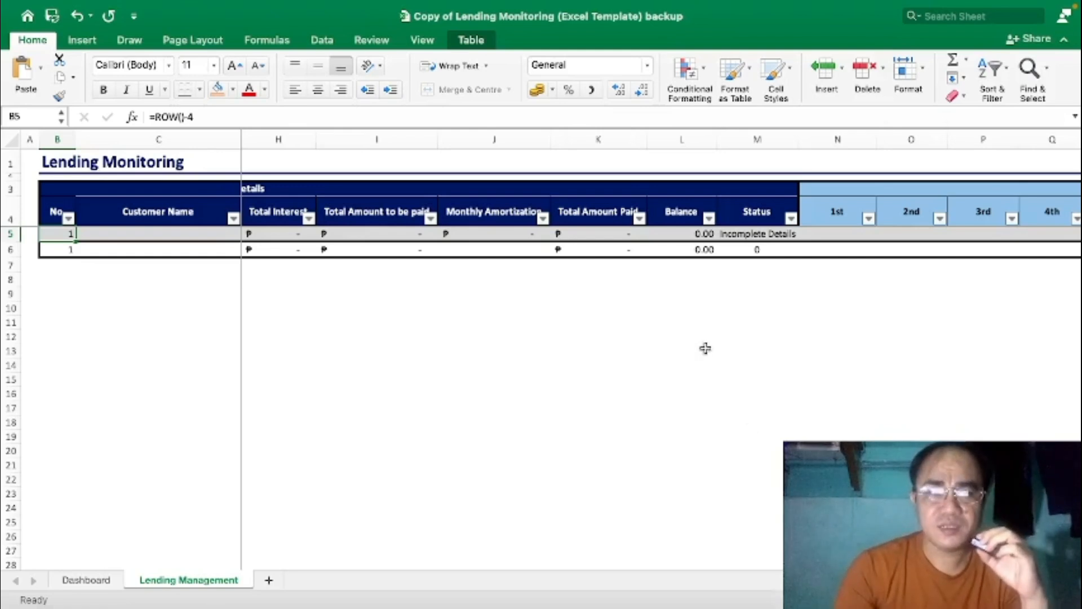
Compare the Dashboard totals with the Lending Management loan table.
scroll(705, 349, left, 5)
key(Left)
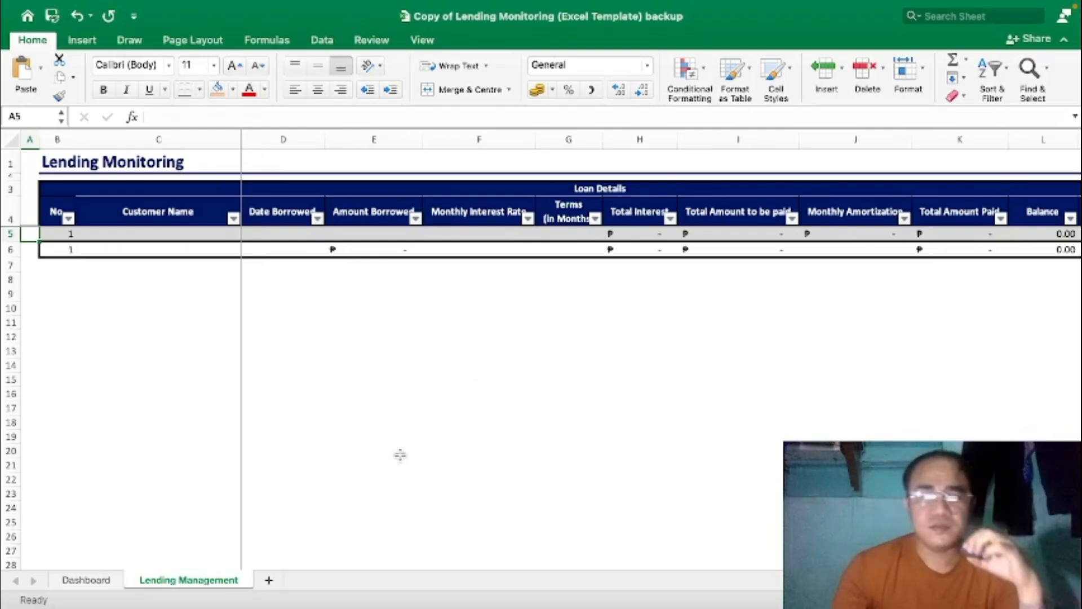
click(109, 585)
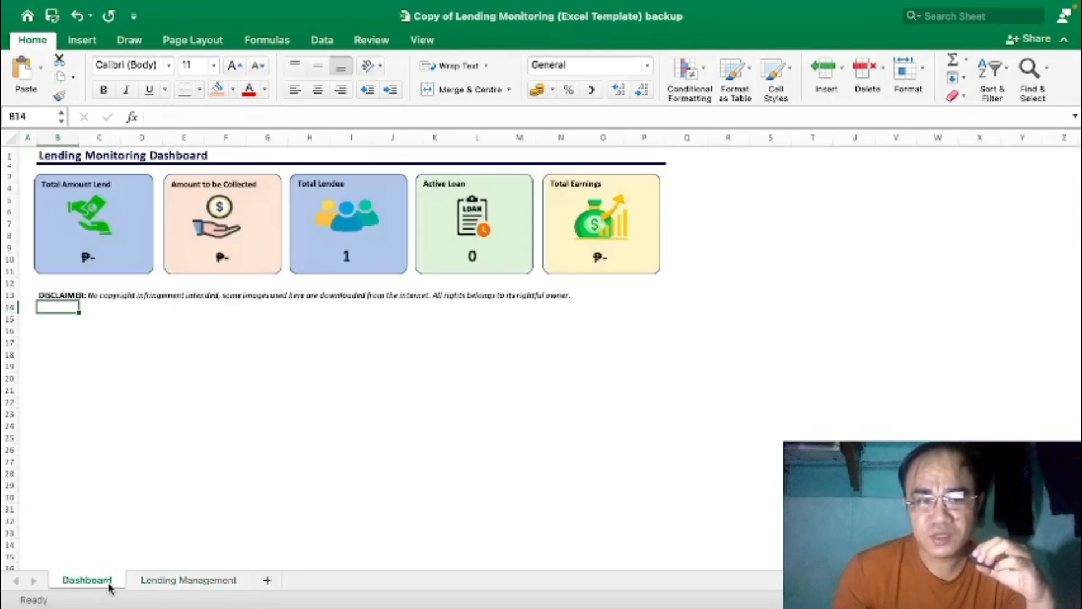
click(159, 585)
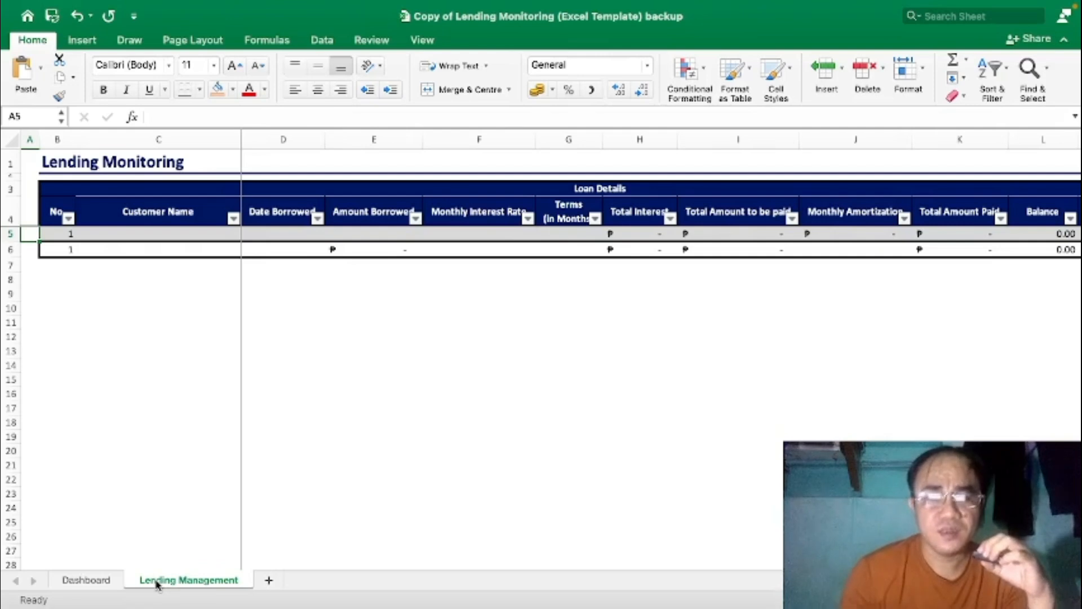
click(106, 587)
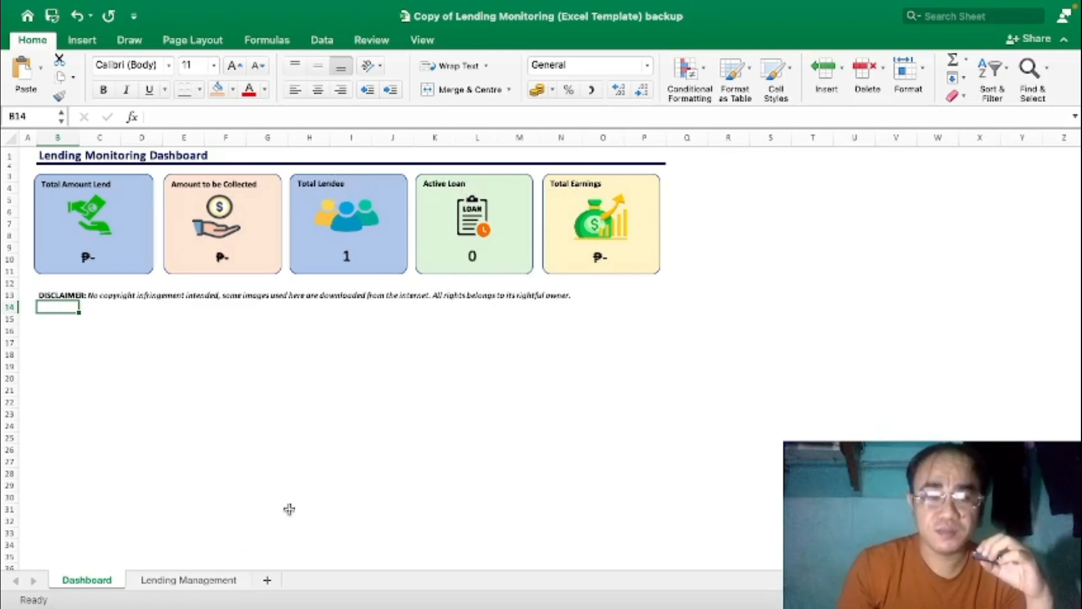
click(196, 584)
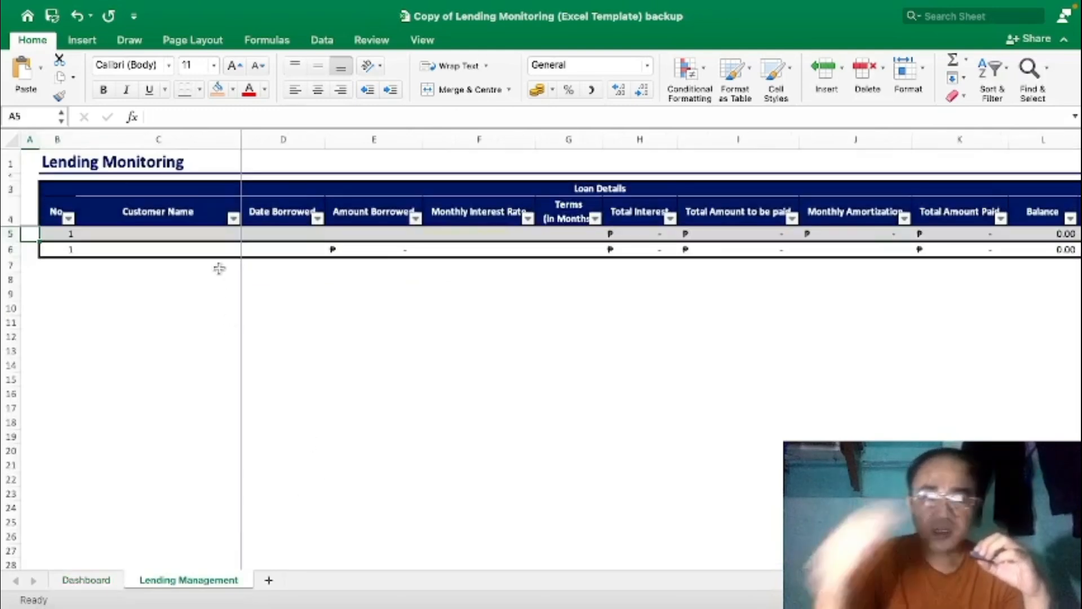
Step across the first loan's row from Customer Name to the Status column.
click(217, 235)
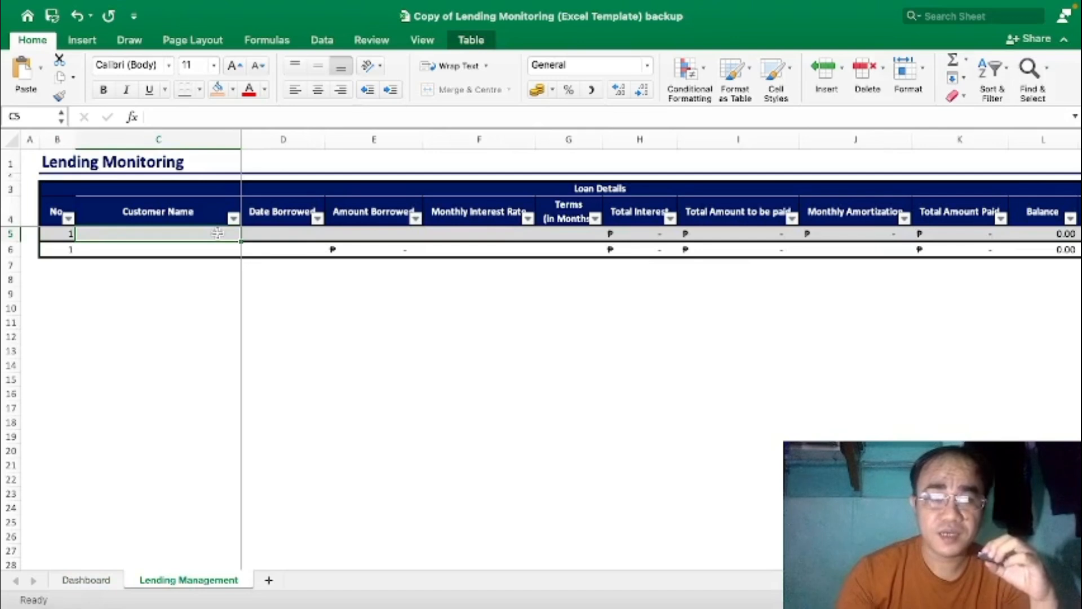
key(Tab)
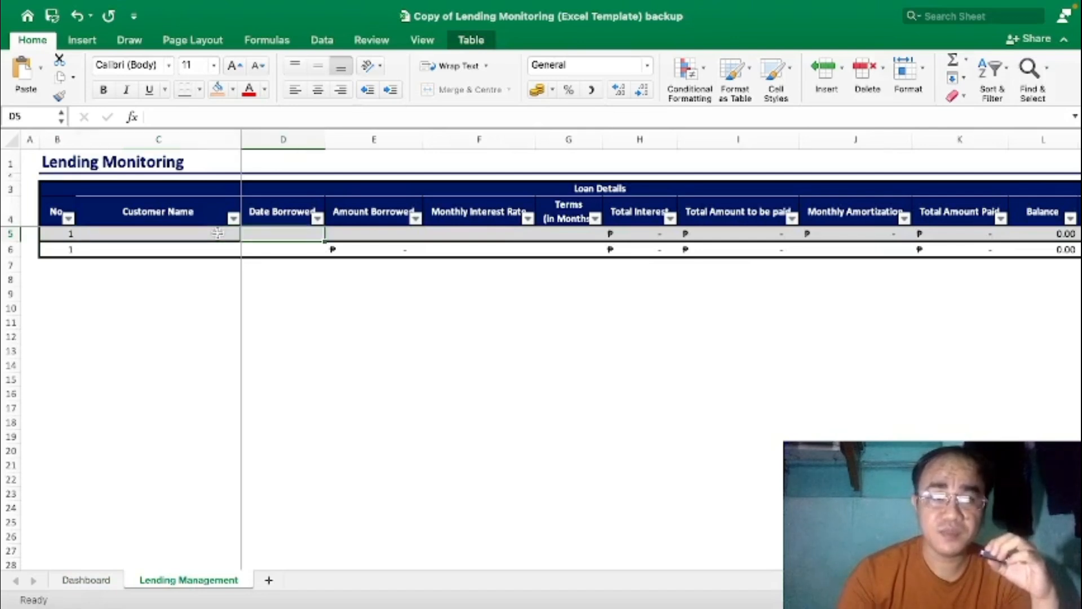
key(Tab)
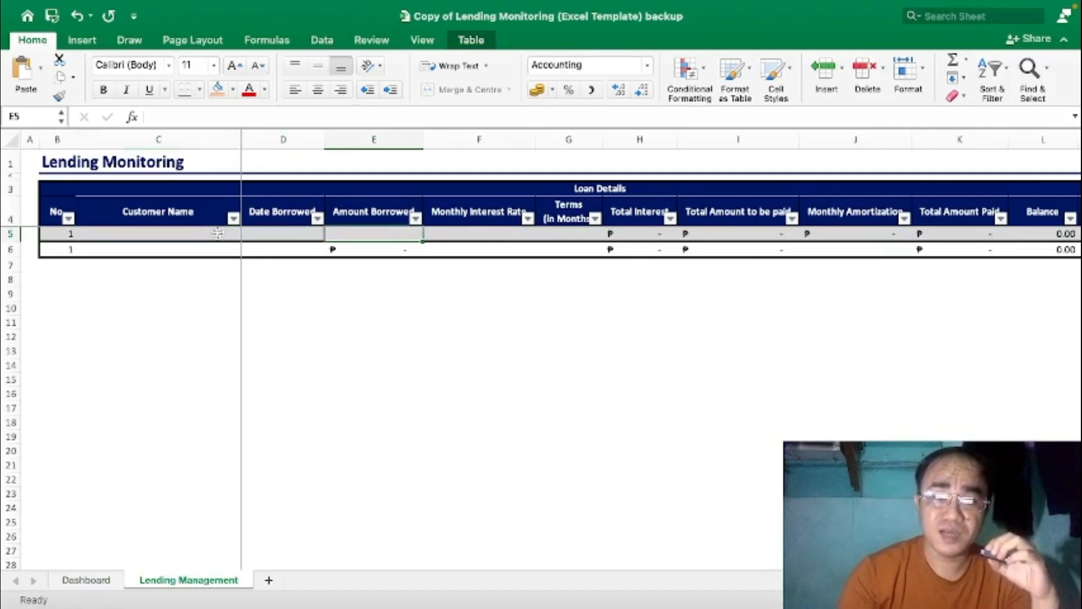
key(Tab)
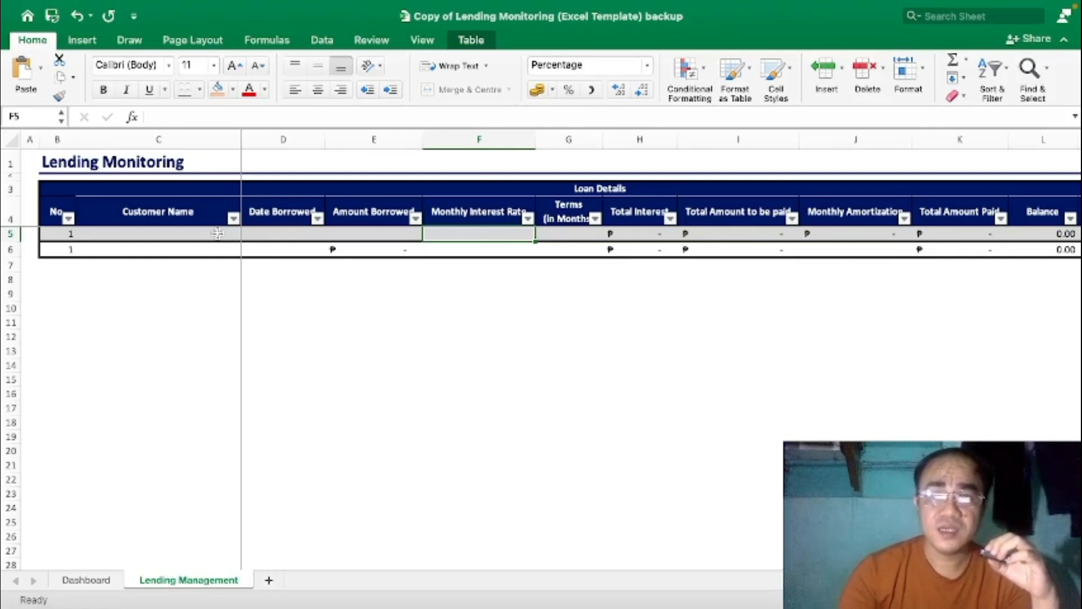
key(Tab)
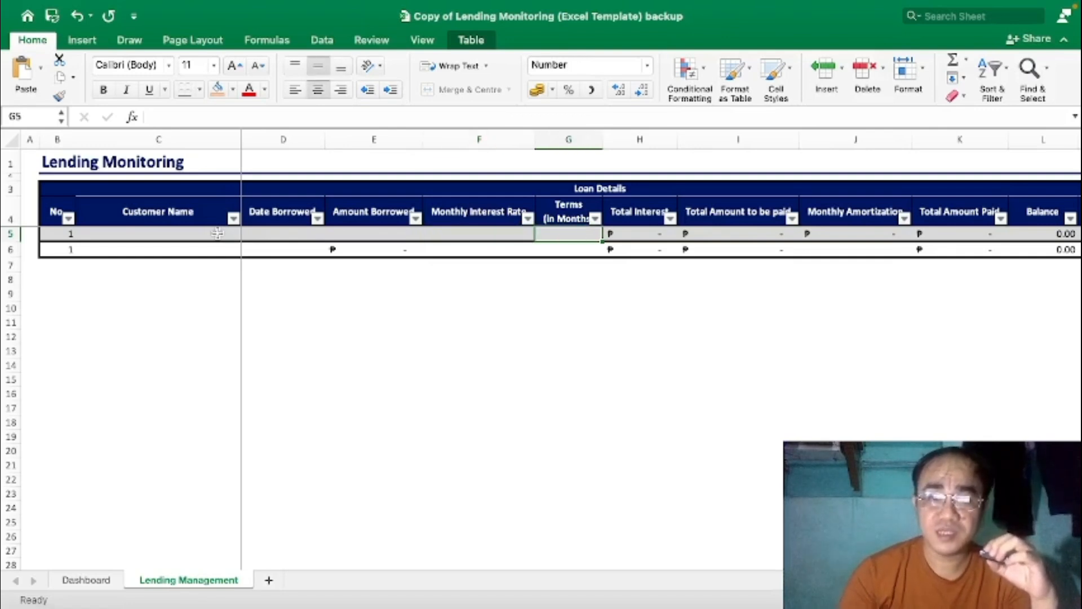
key(Tab)
key(Tab)
key(Tab)
key(Tab)
key(Tab)
key(Tab)
key(Tab)
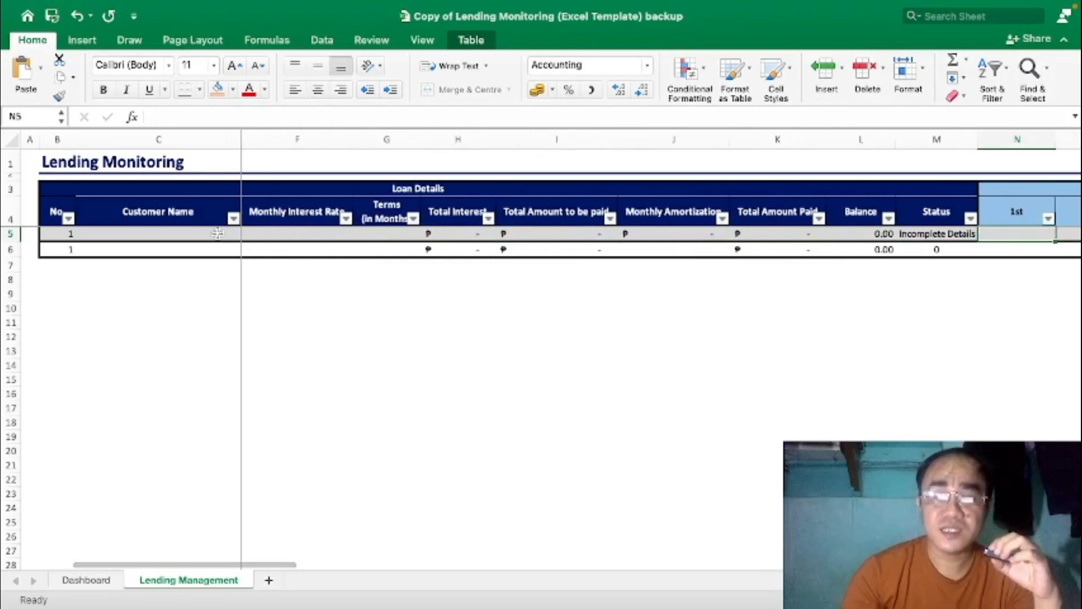
key(shift+Tab)
key(shift+Tab)
key(shift+Tab)
key(shift+Tab)
key(shift+Tab)
key(shift+Tab)
key(shift+Tab)
key(shift+Tab)
key(shift+Tab)
key(shift+Tab)
key(shift+Tab)
key(shift+Tab)
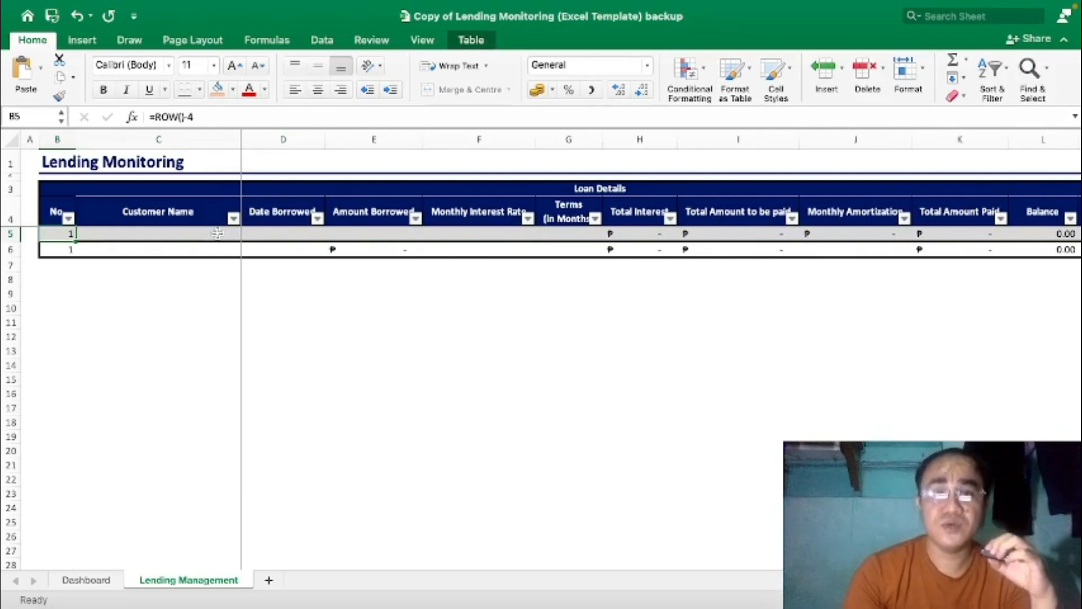
Review row 5's column formulas, returning to the Customer Name cell.
key(Right)
key(Right)
key(Right)
key(Right)
key(Right)
key(Right)
key(Right)
key(Right)
key(Right)
key(Right)
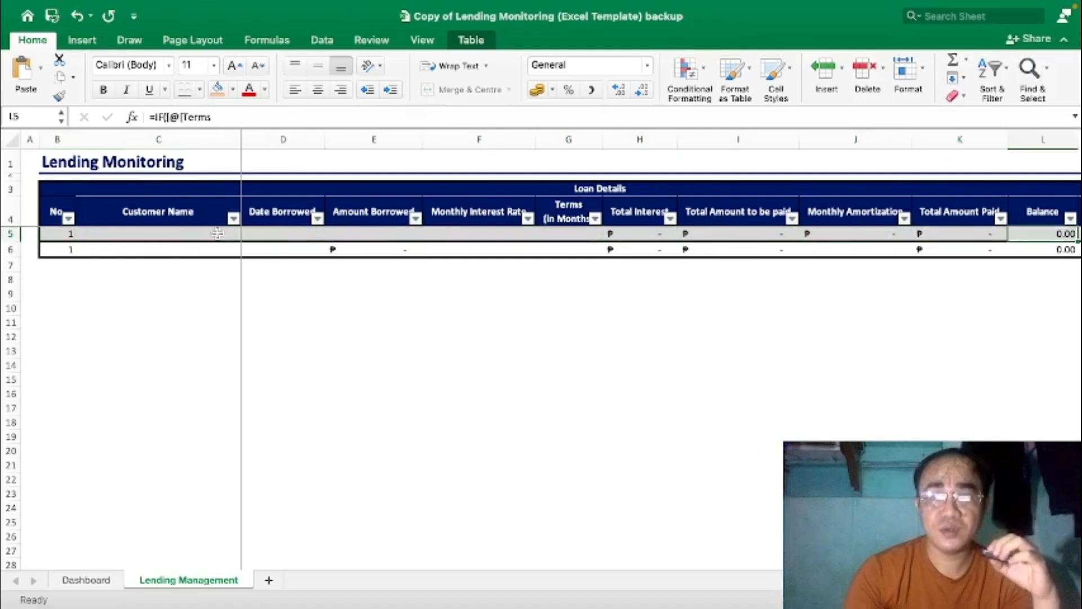
key(Right)
key(Right)
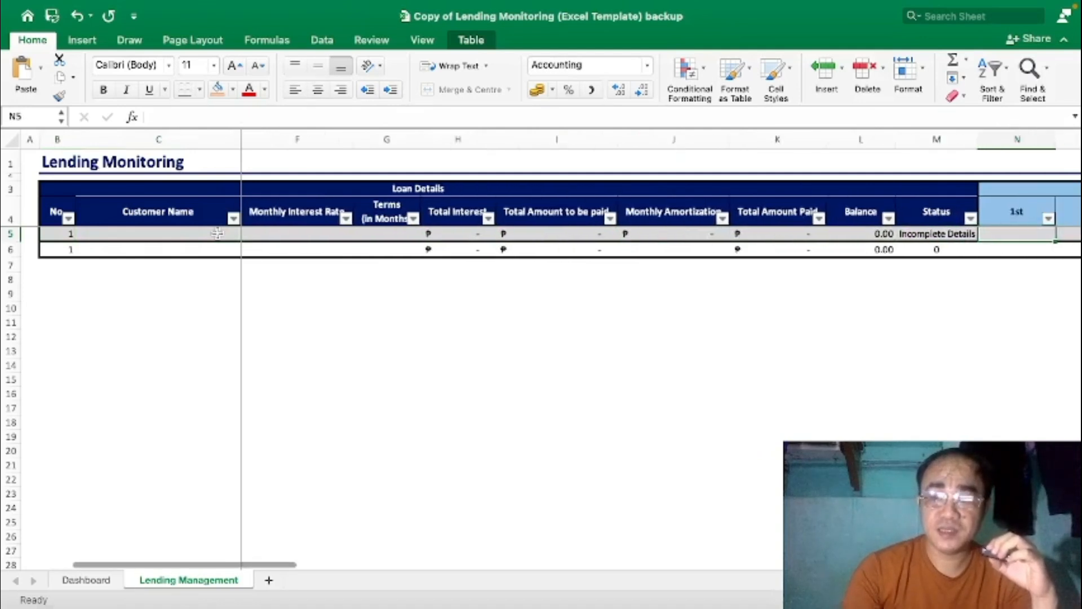
key(Left)
key(Left)
key(Left)
key(Left)
key(Left)
key(Left)
key(Left)
key(Left)
key(Left)
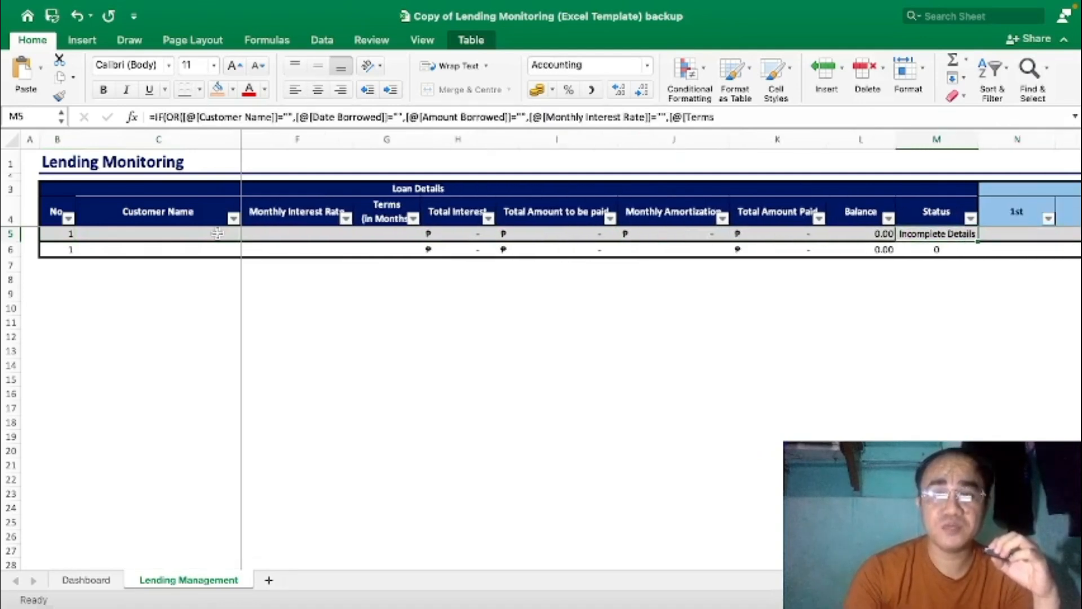
key(Left)
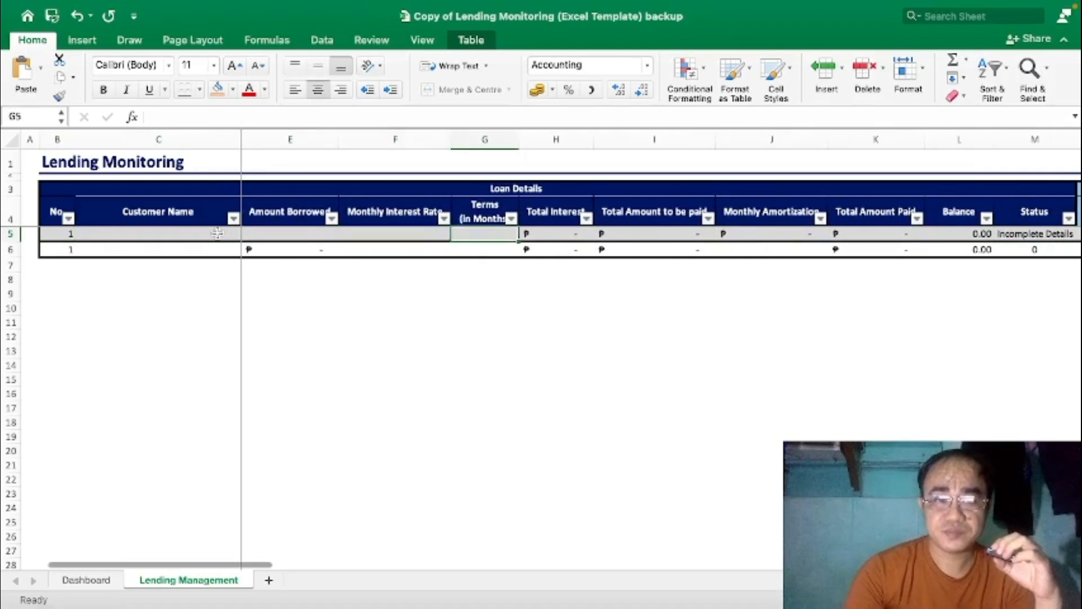
key(Left)
key(Right)
key(Left)
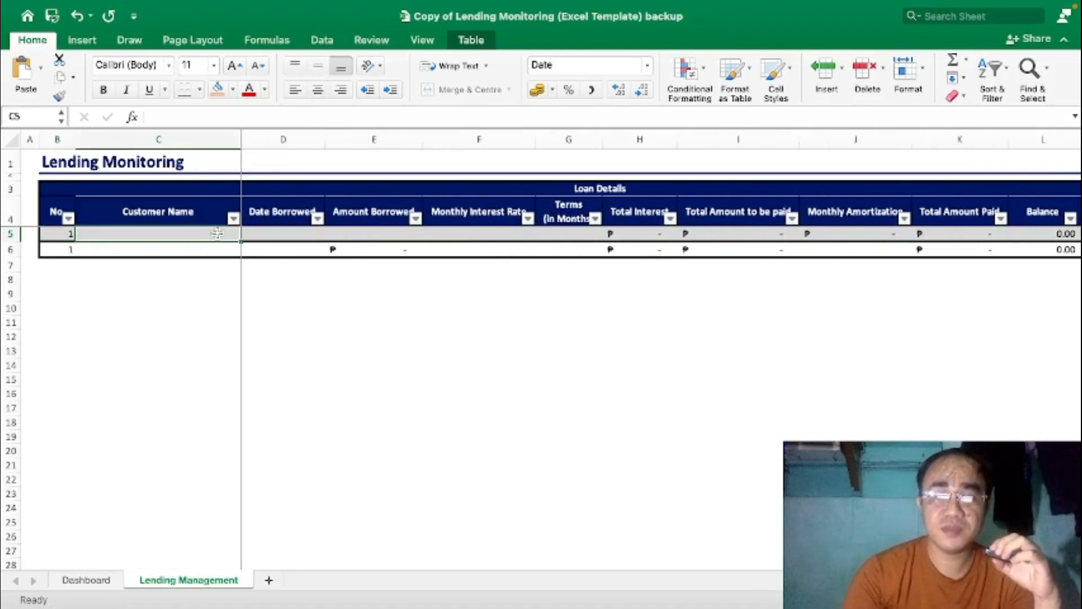
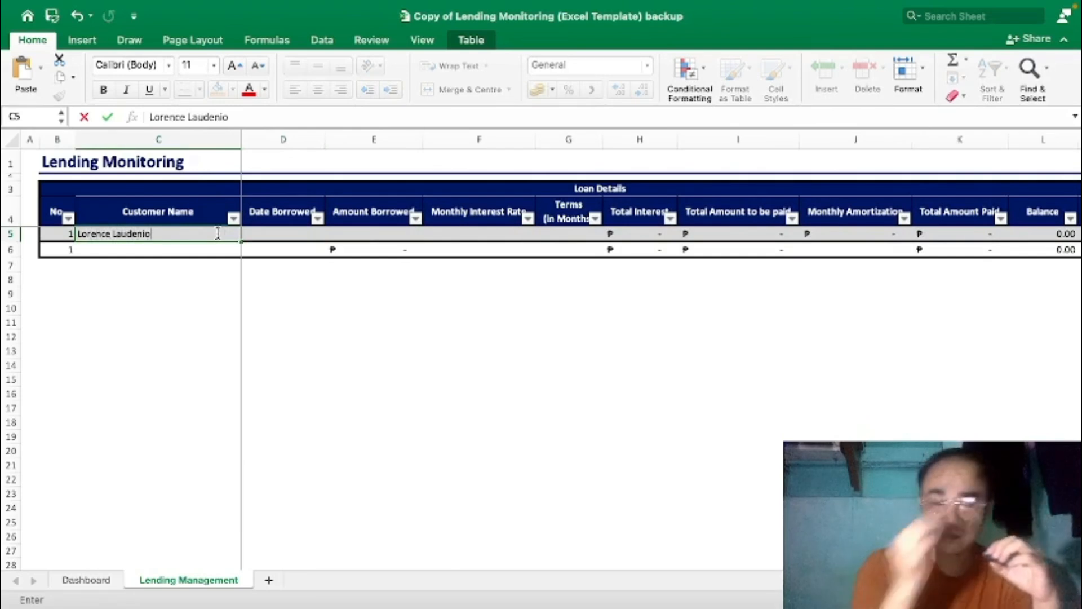
Enter the first loan's customer name, borrowed date 6/1/2024 and amount 50,000.
key(Tab)
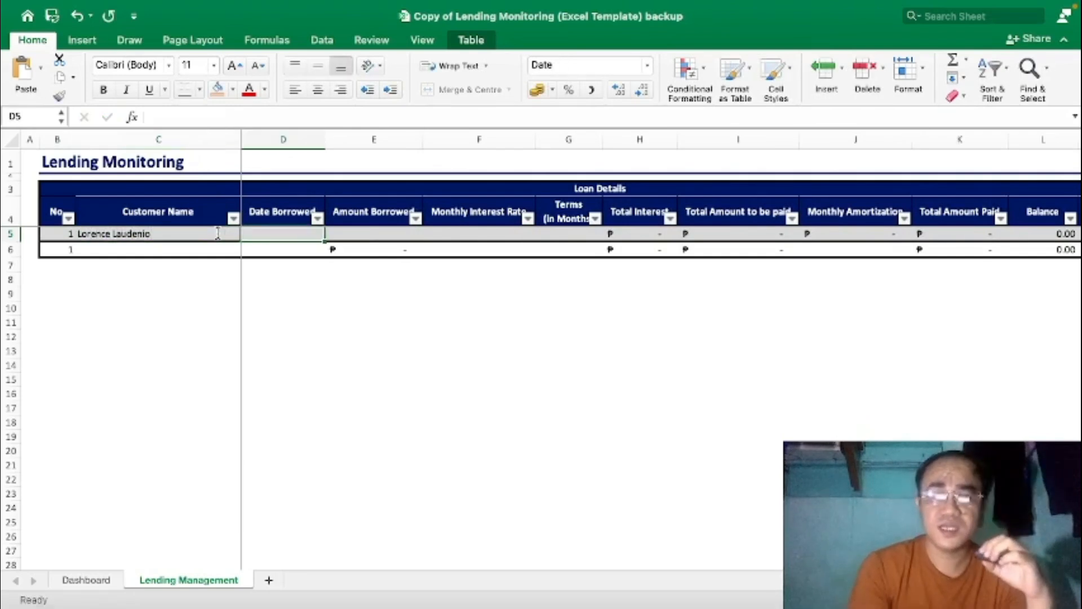
text(6/)
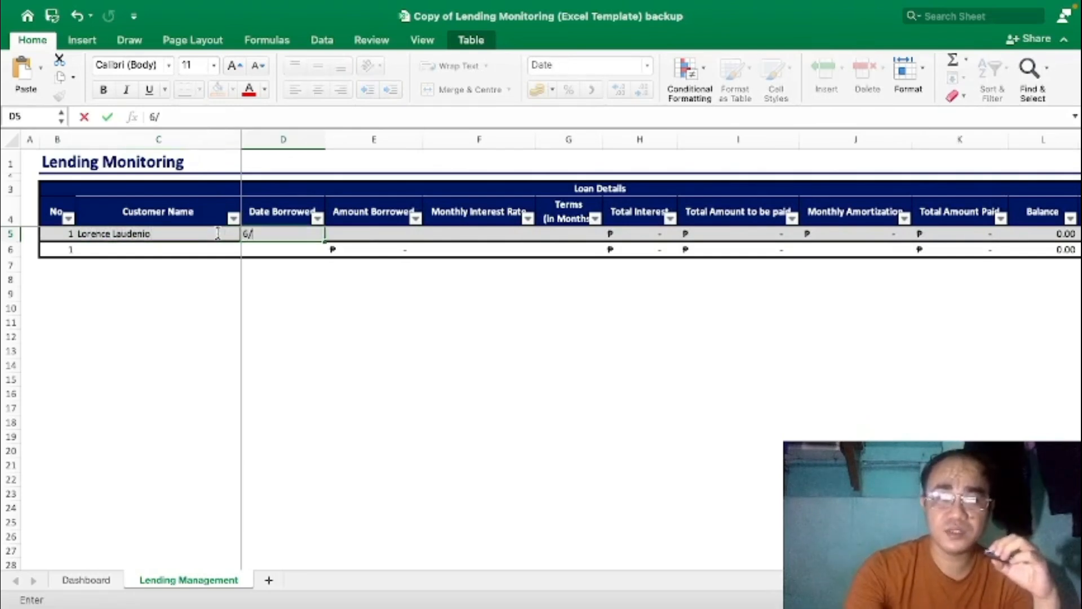
text(1/2)
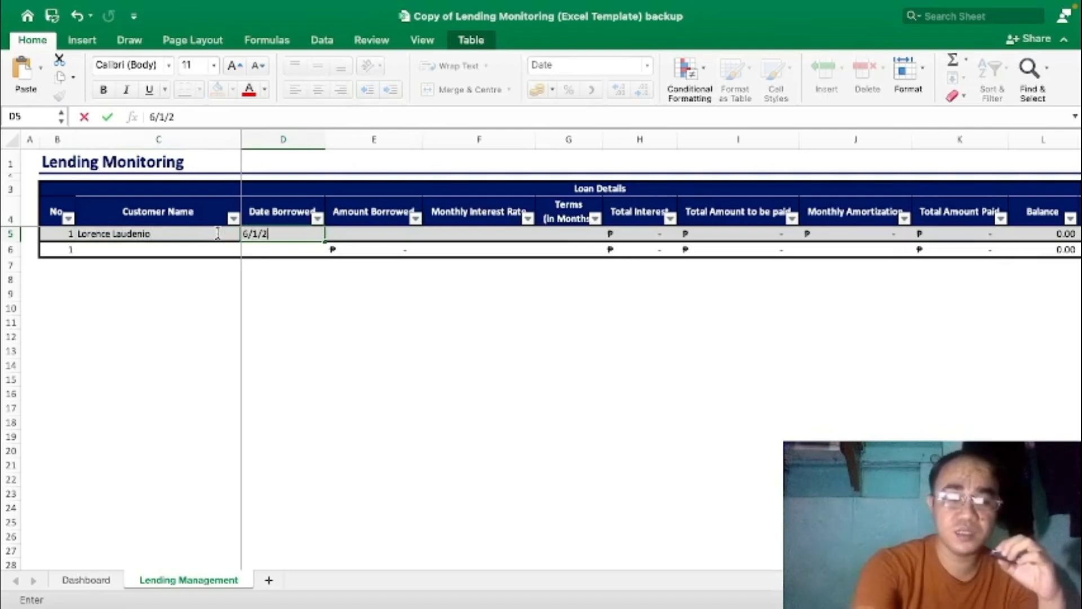
text(024)
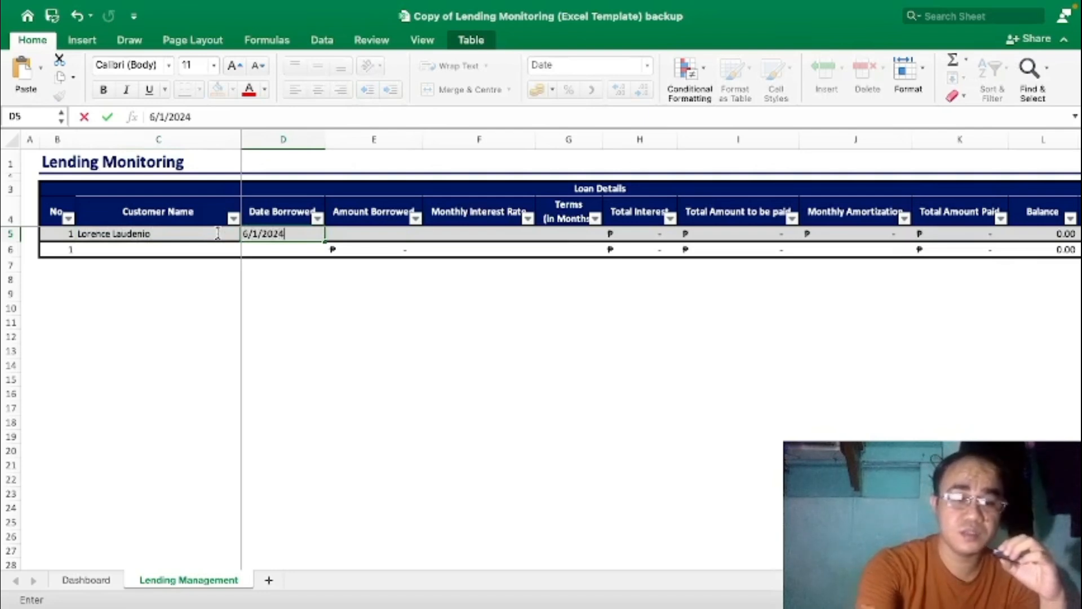
key(Tab)
text(5)
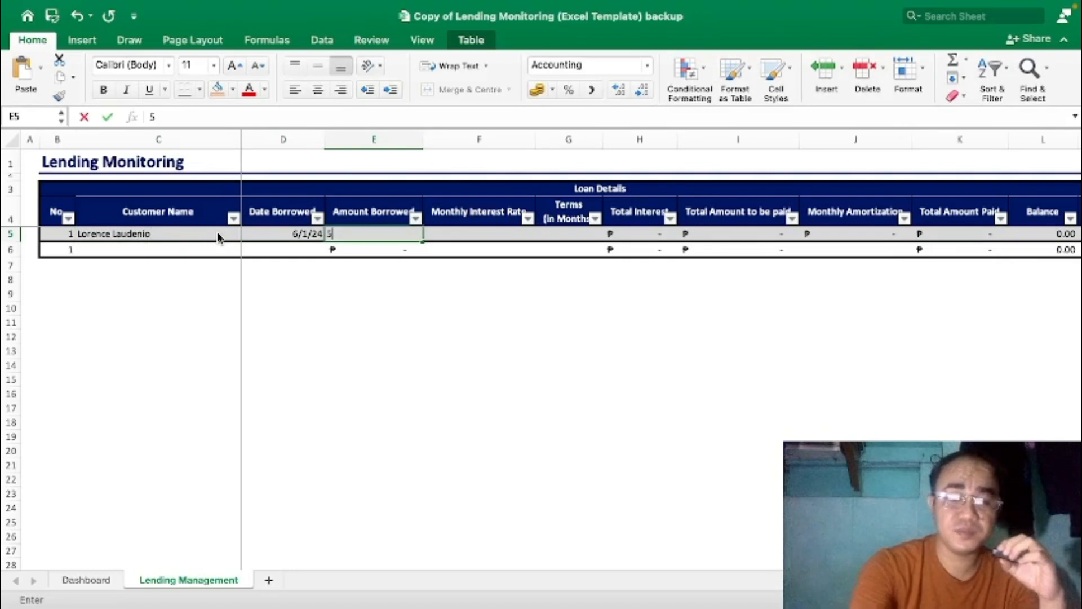
text(0,000000)
key(Tab)
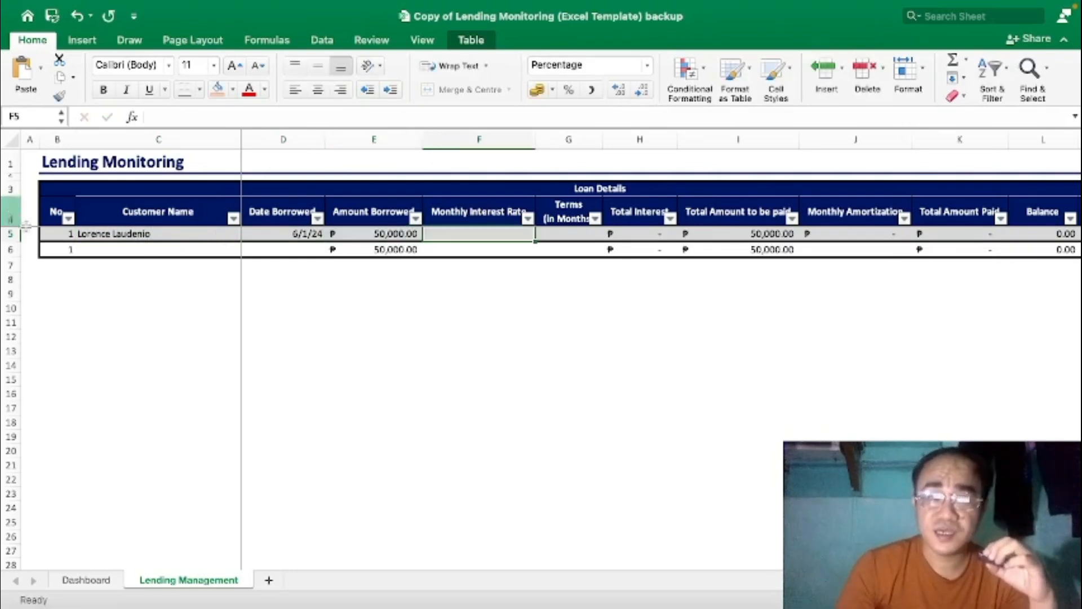
Give the first loan a 4.50% monthly interest rate and a 12-month term.
click(11, 234)
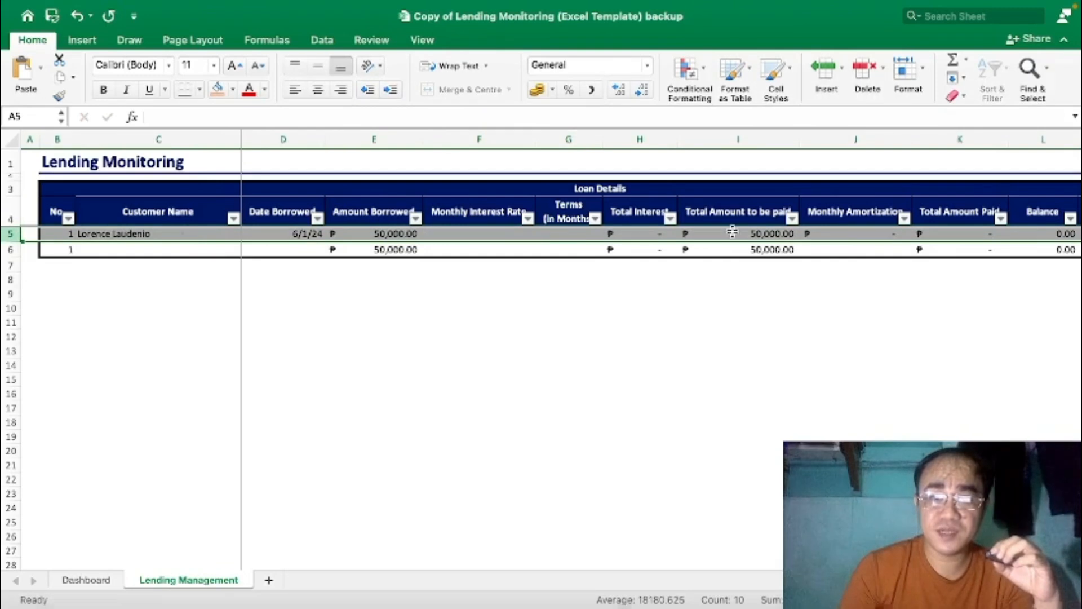
click(506, 281)
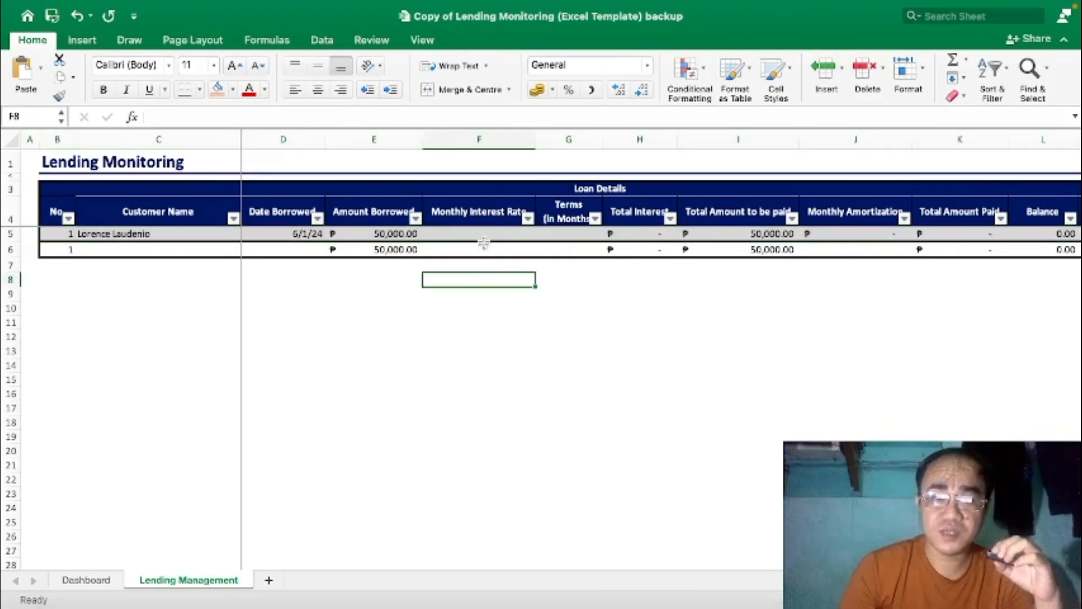
click(483, 235)
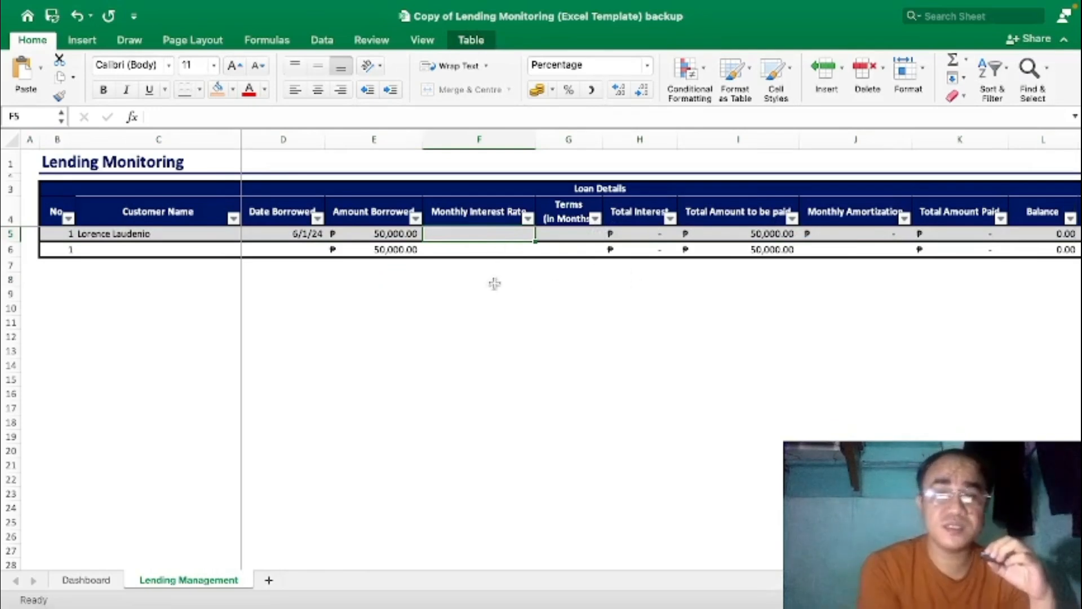
text(4%)
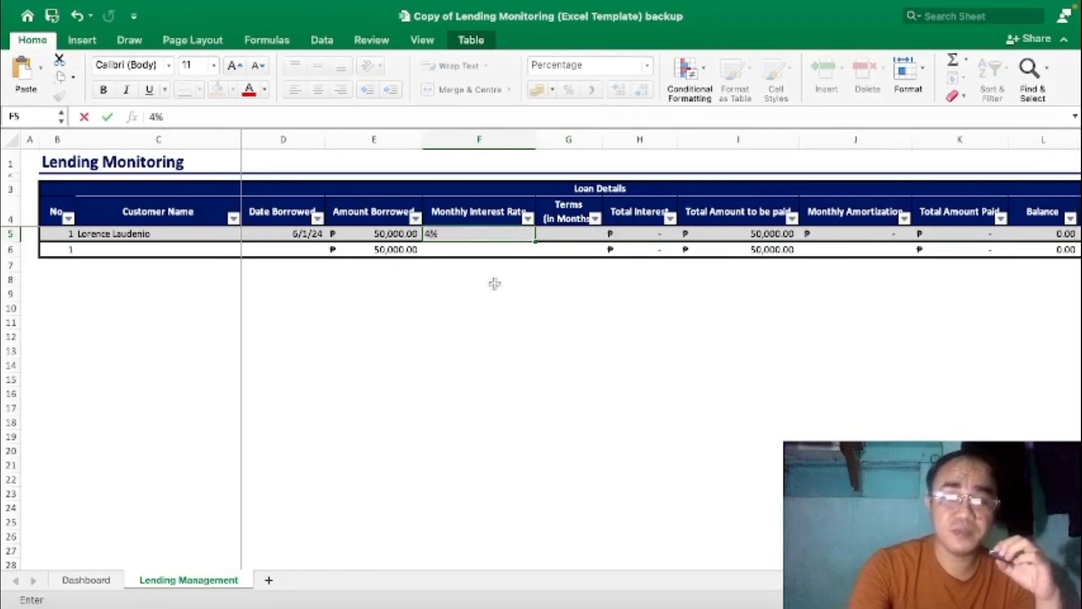
key(Tab)
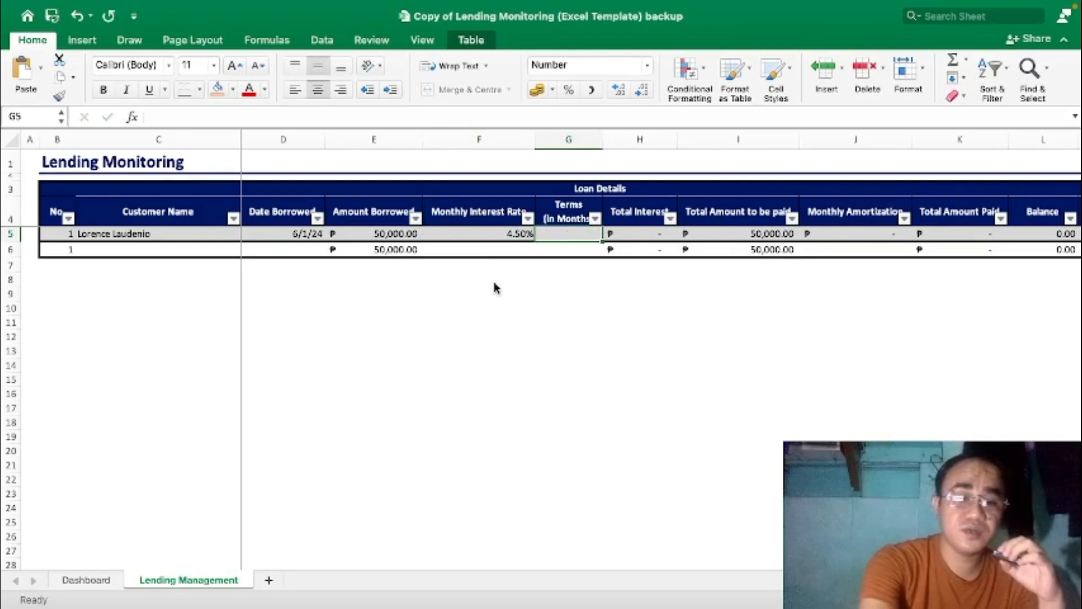
text(12)
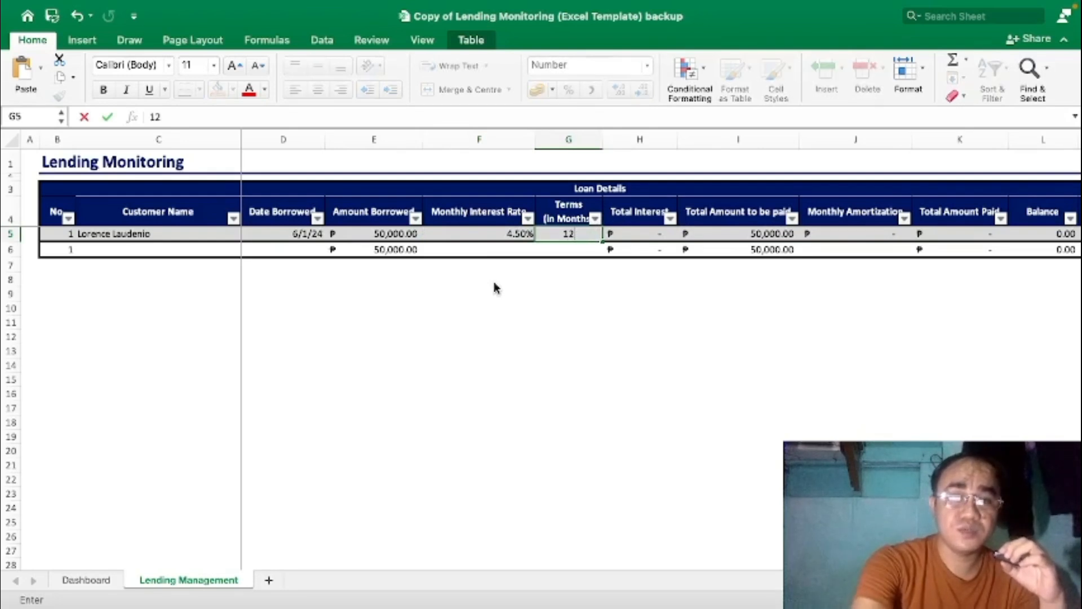
key(Tab)
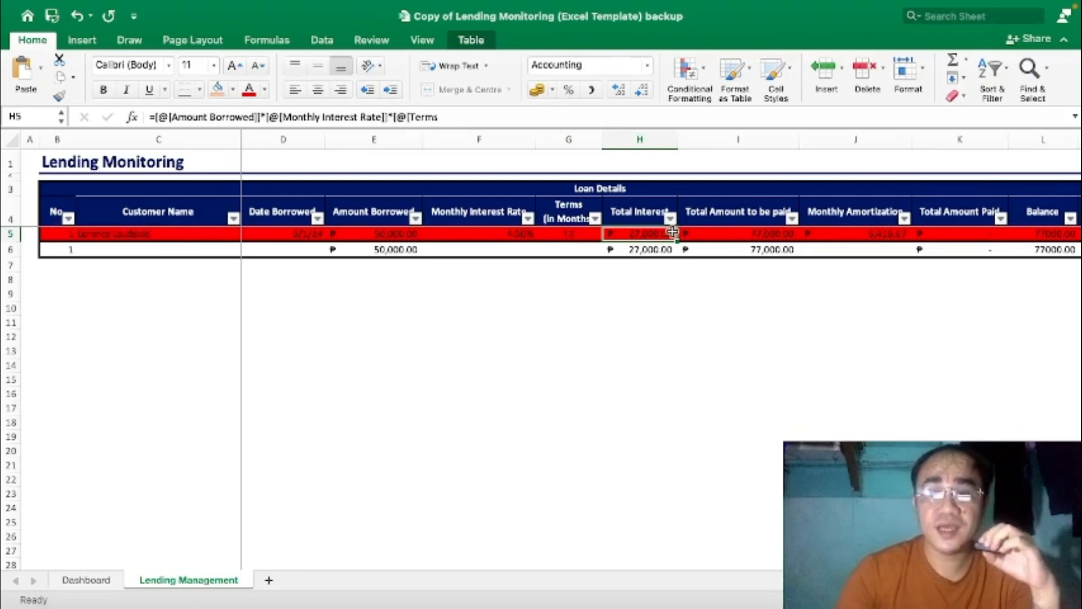
key(Tab)
key(Tab)
key(Tab)
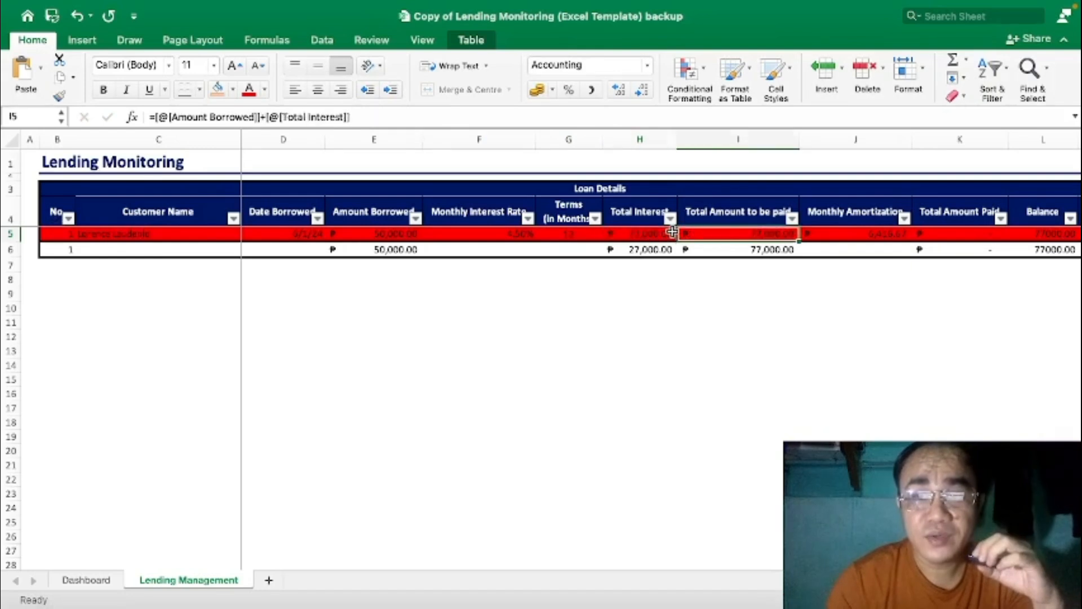
key(Tab)
key(Tab)
key(Tab)
key(Tab)
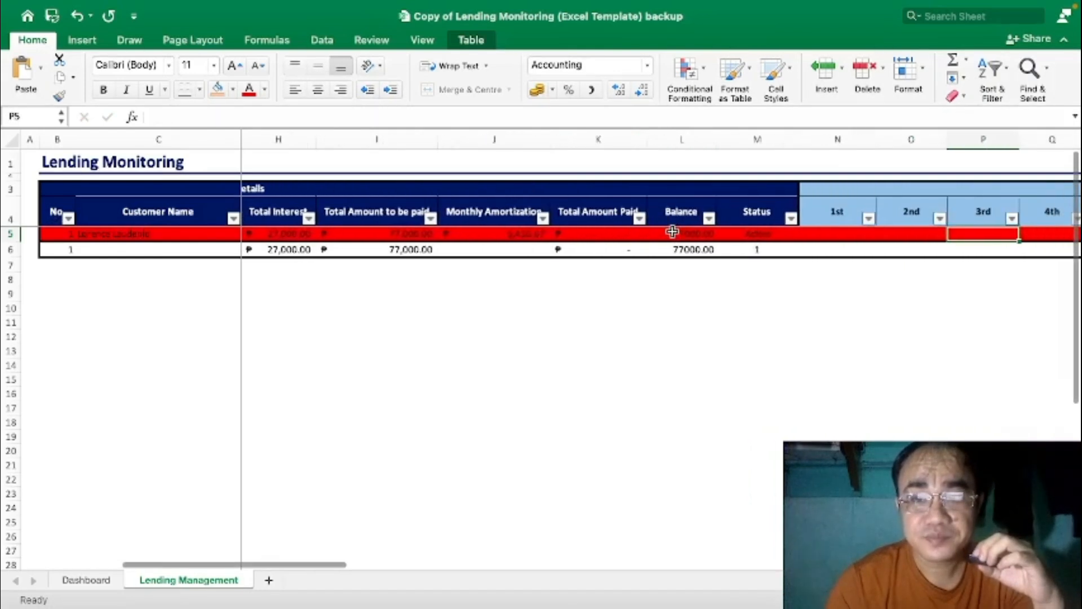
key(shift+Tab)
key(shift+Tab)
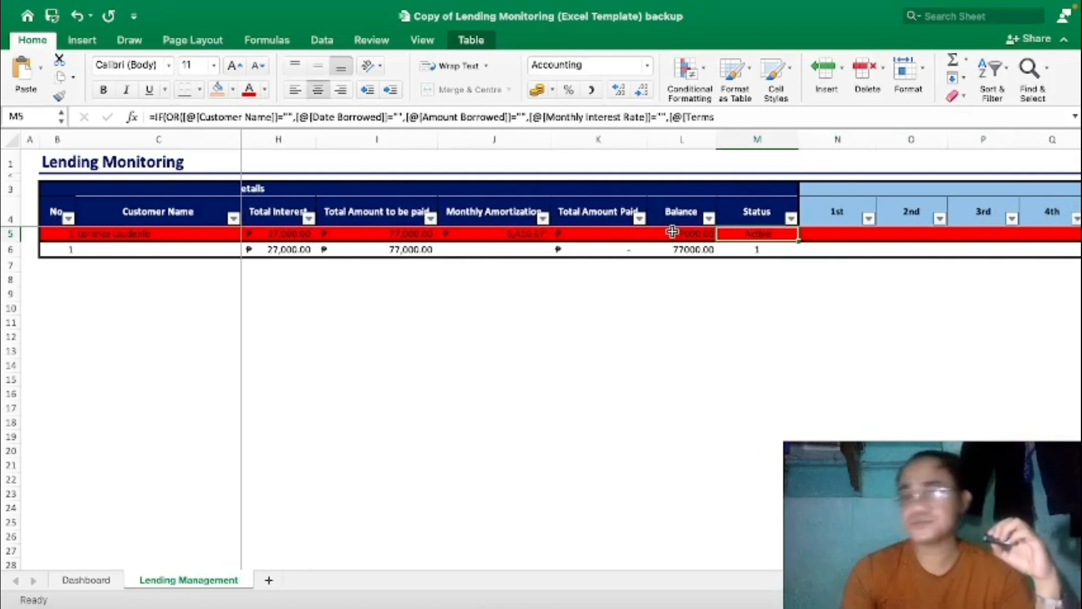
key(Tab)
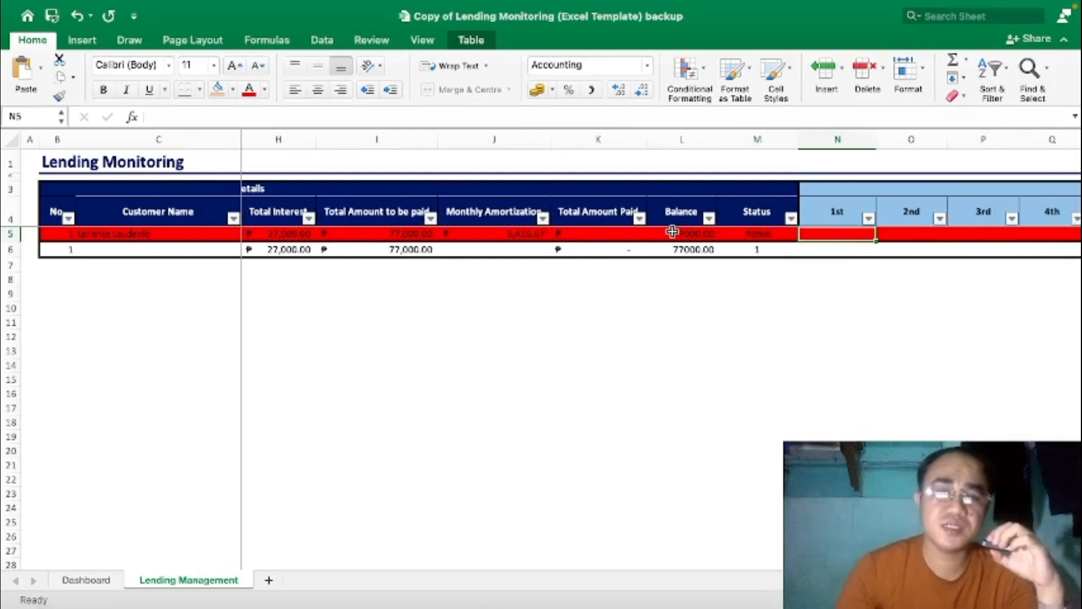
click(530, 235)
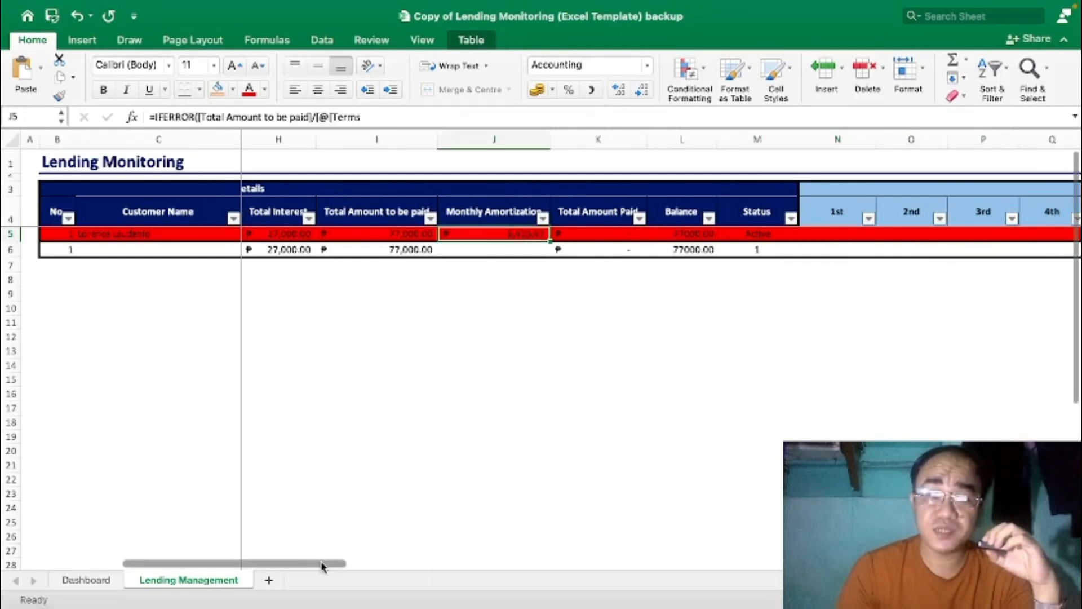
drag(322, 565, 225, 565)
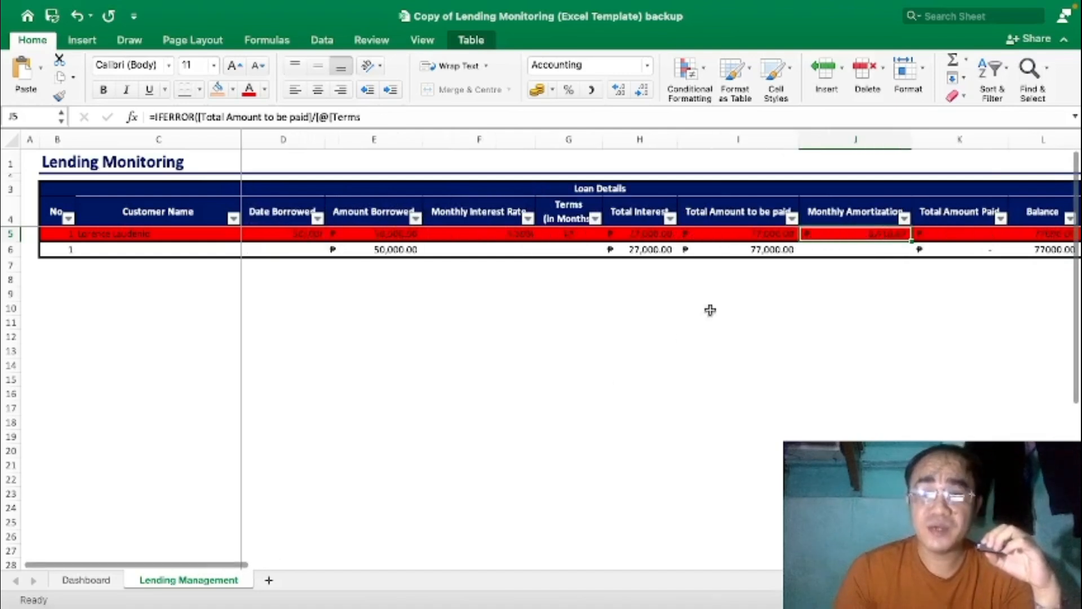
click(736, 235)
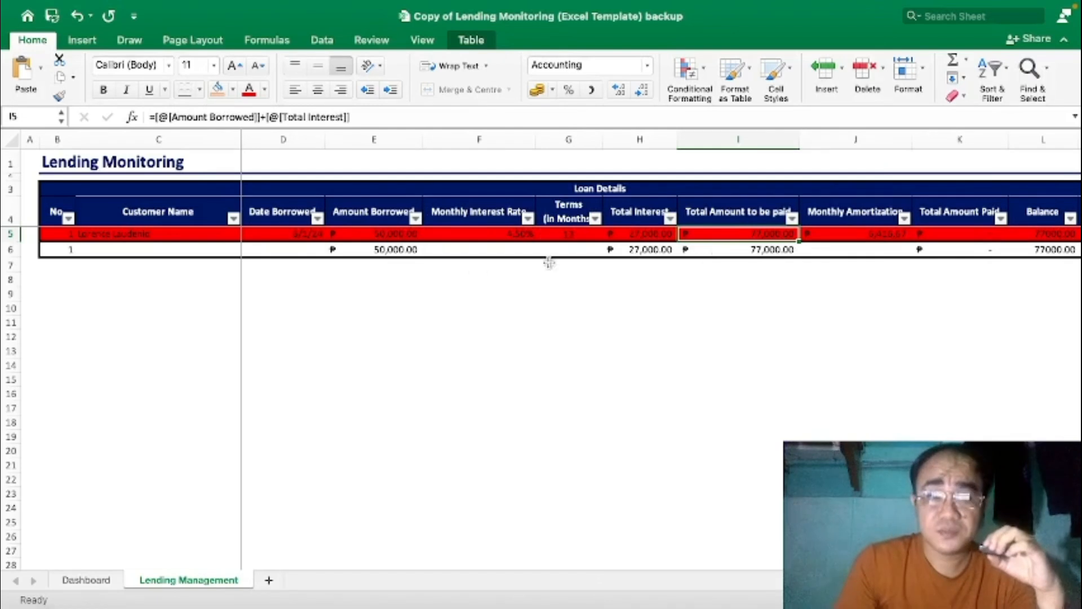
click(365, 236)
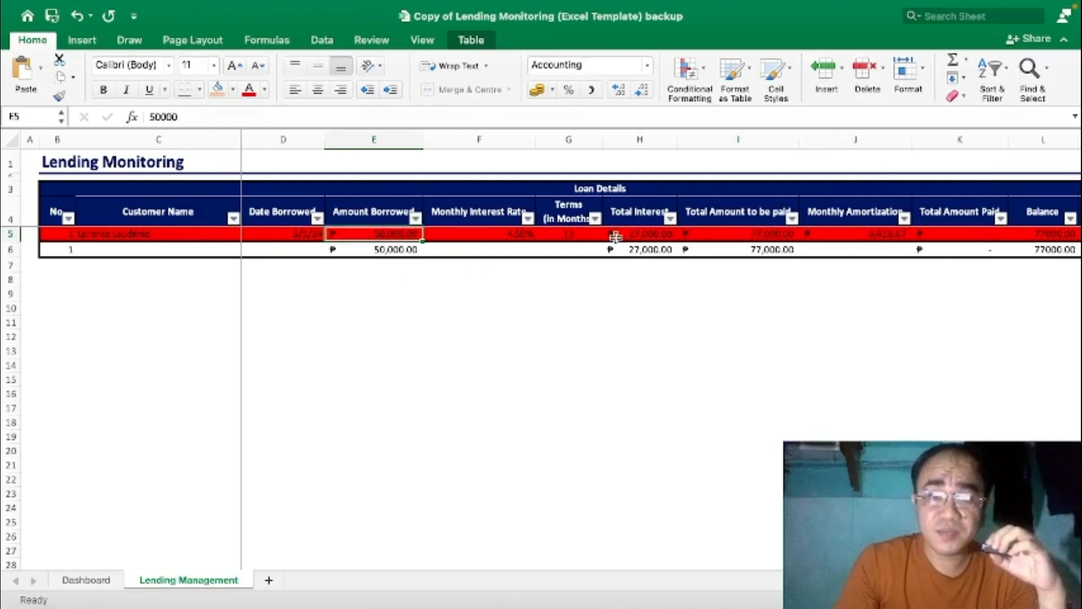
click(631, 237)
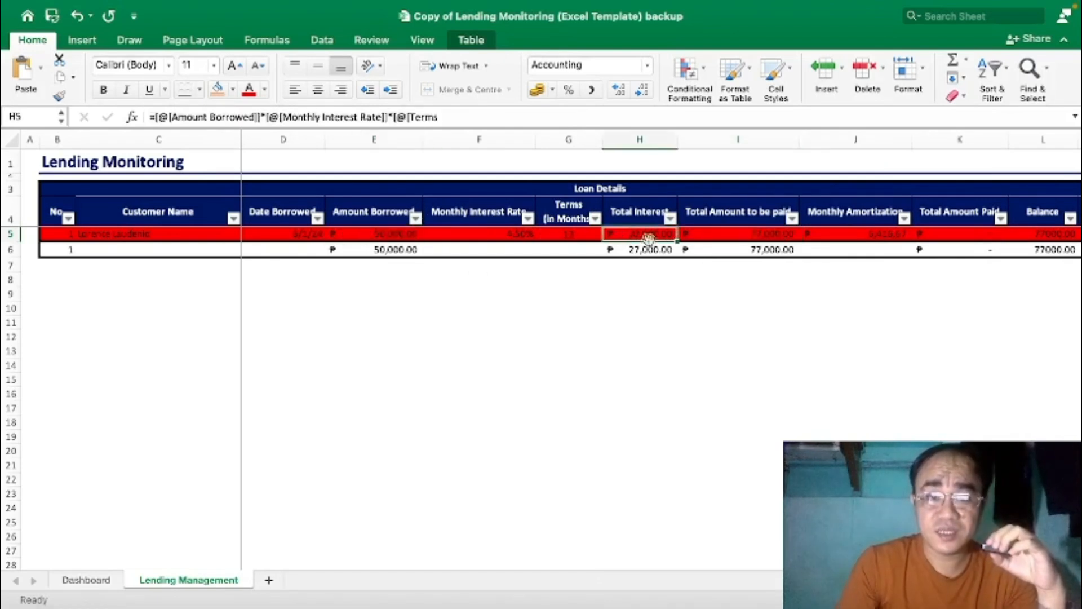
click(752, 234)
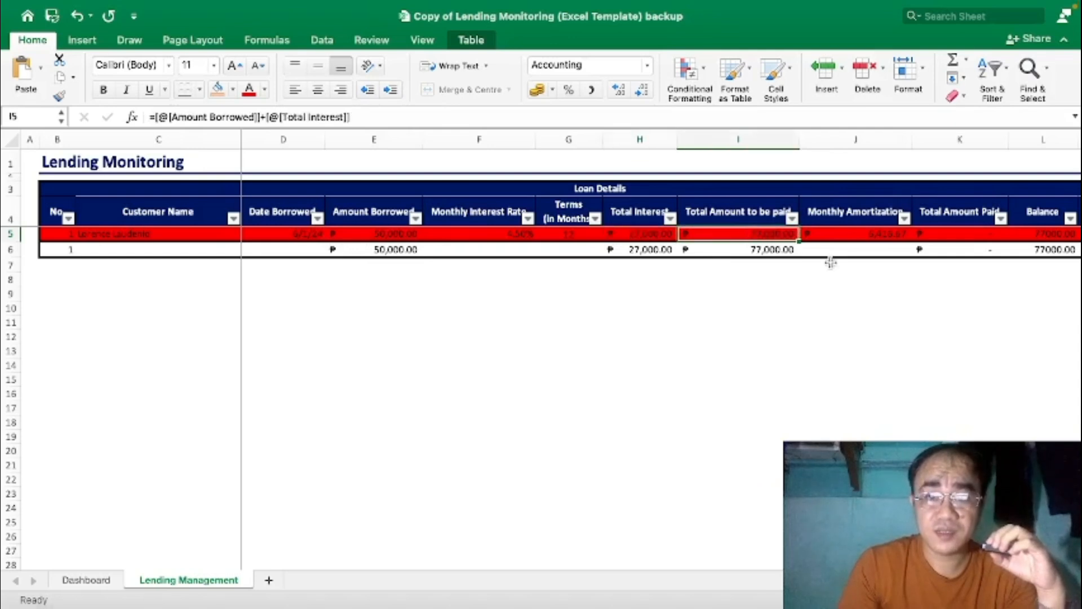
click(860, 237)
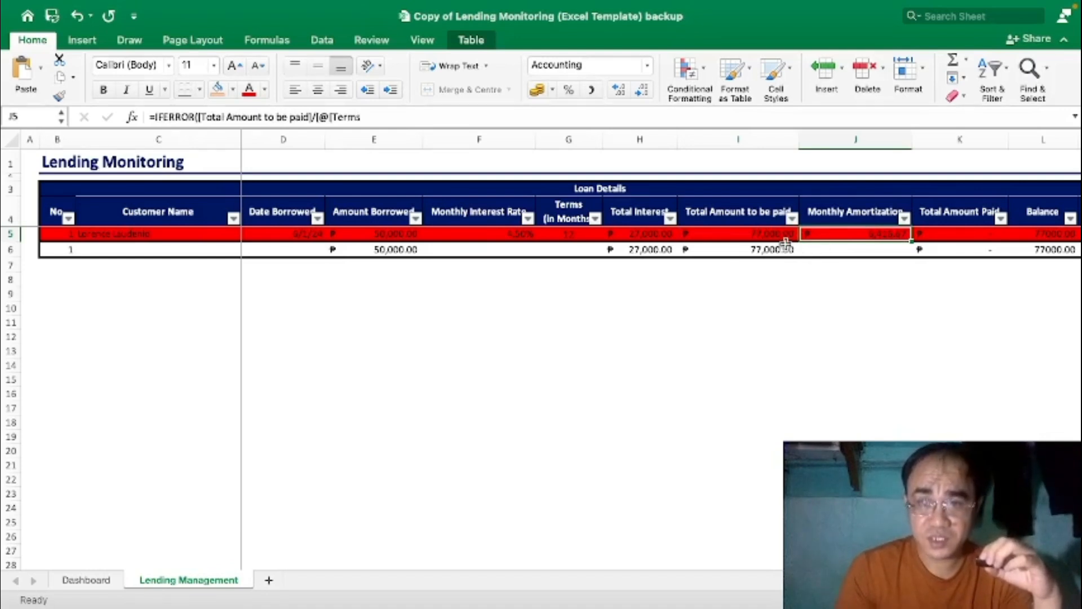
click(578, 237)
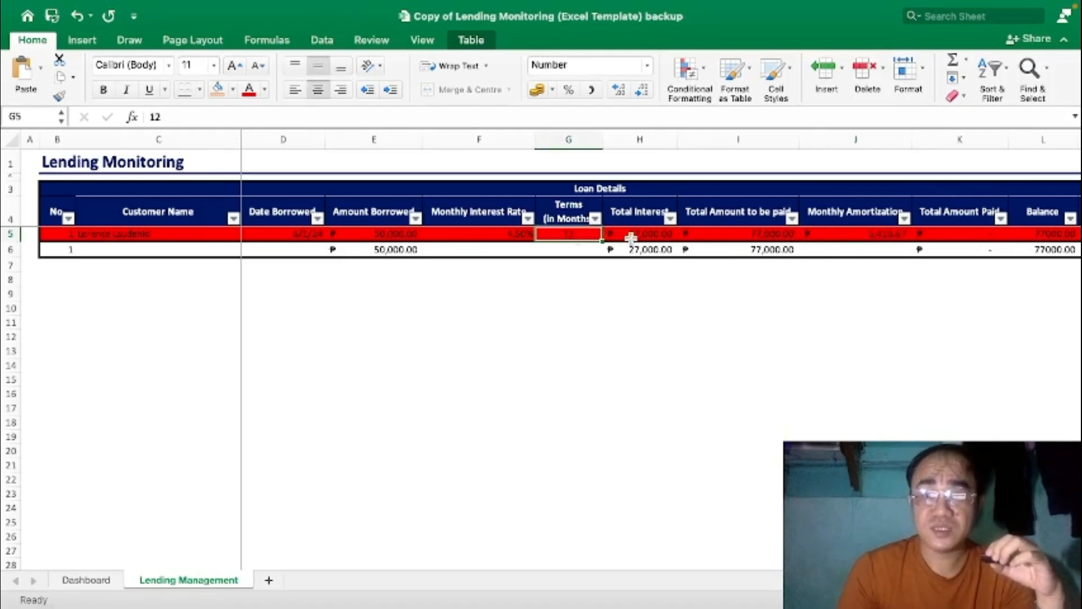
click(848, 234)
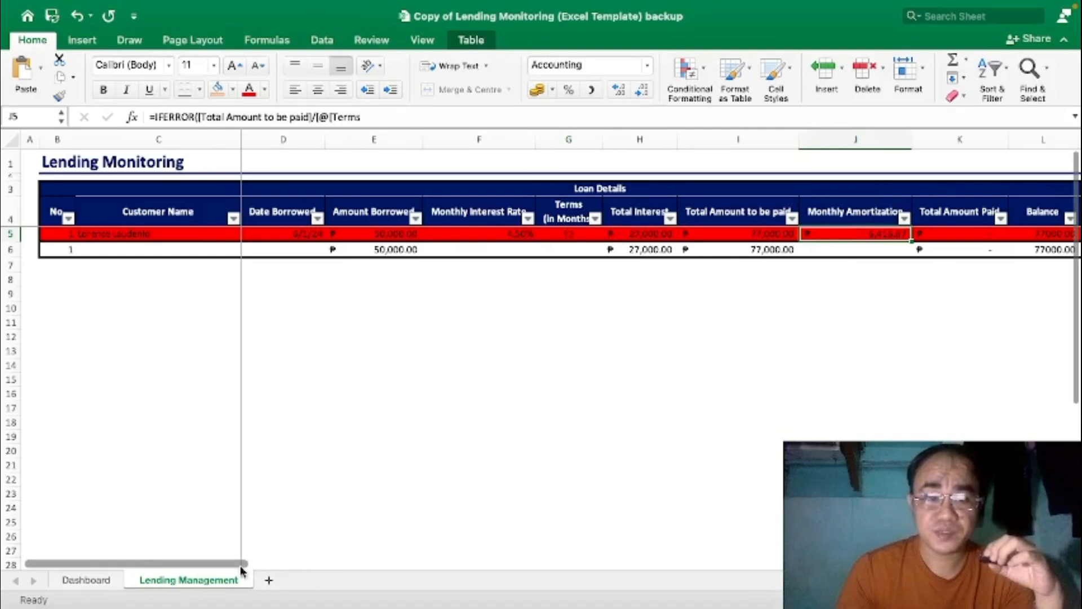
Paste the 6,416.67 monthly amortization as a value into the 1st payment cell.
drag(240, 564, 333, 561)
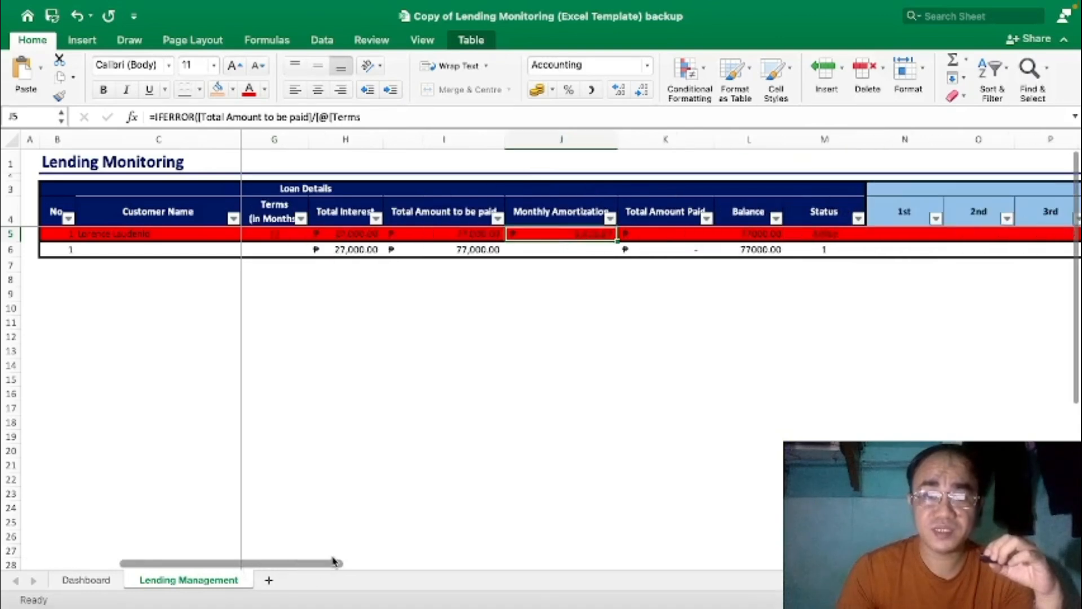
right_click(601, 236)
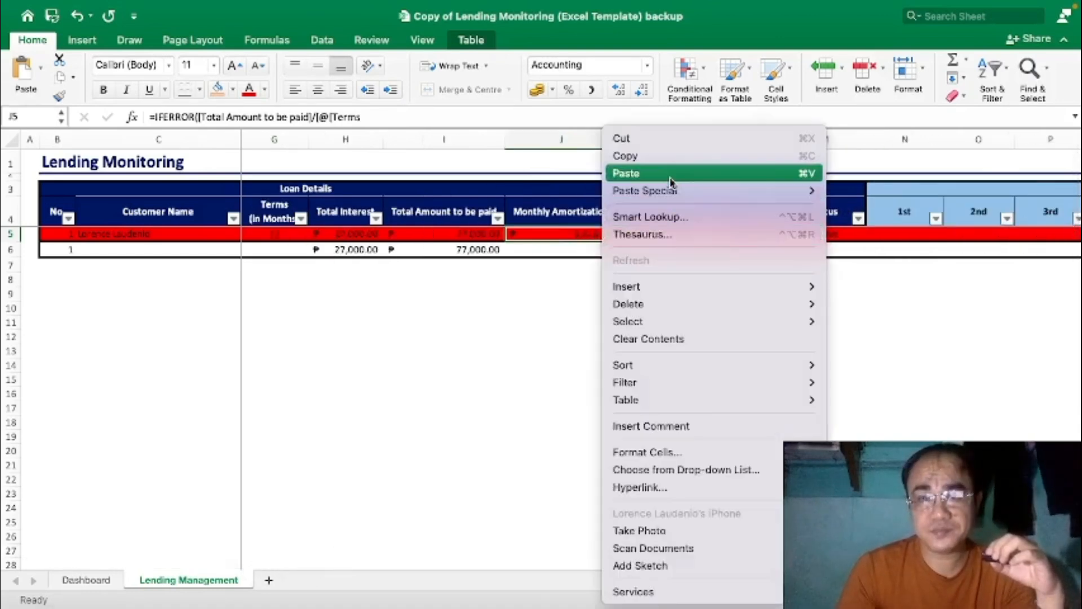
click(661, 157)
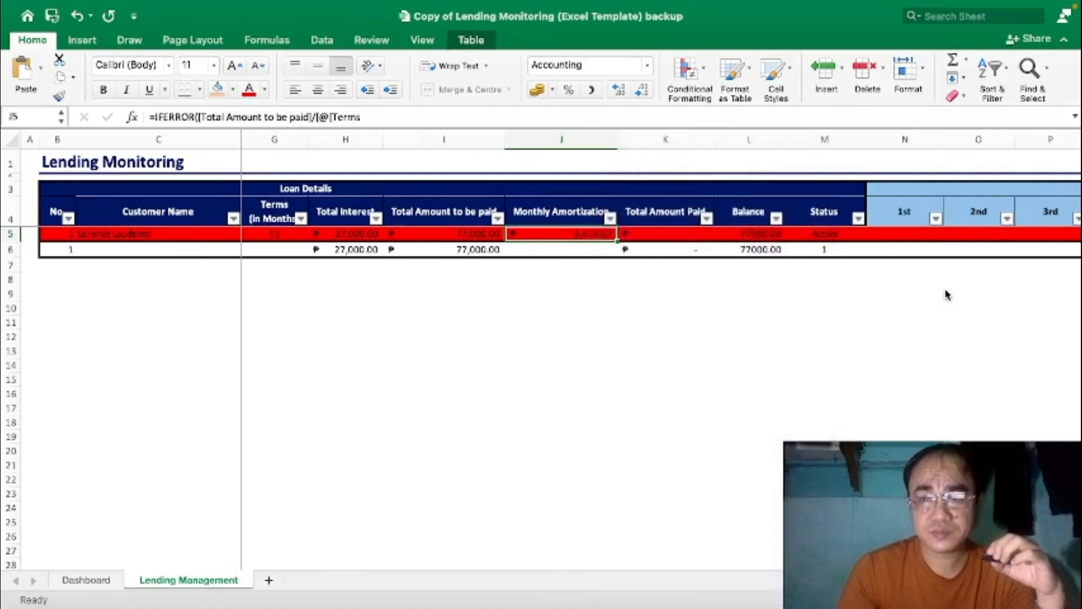
right_click(920, 238)
mouse_move(876, 191)
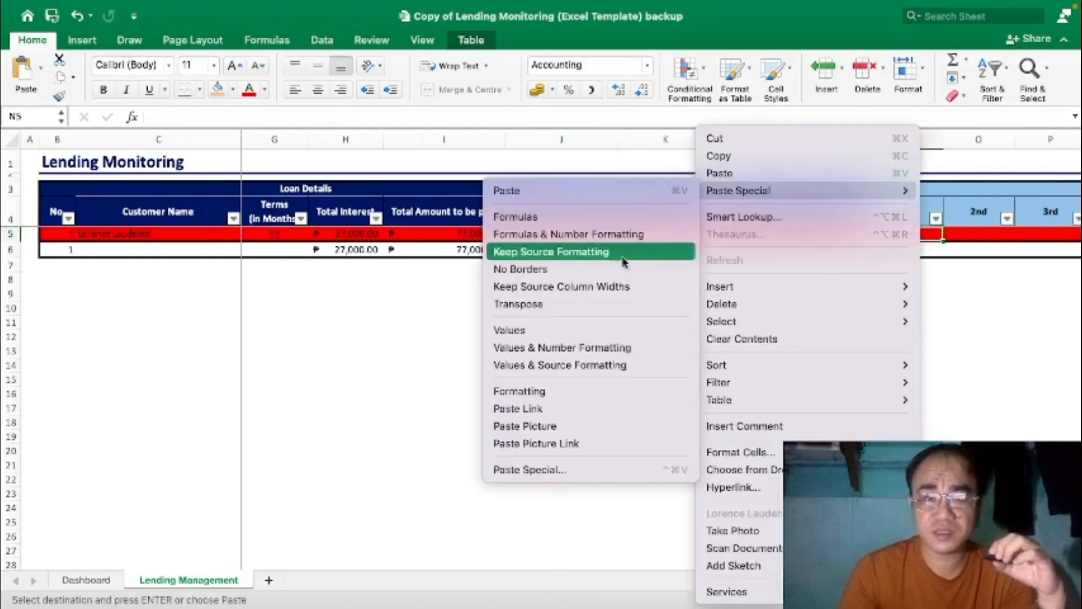
click(593, 332)
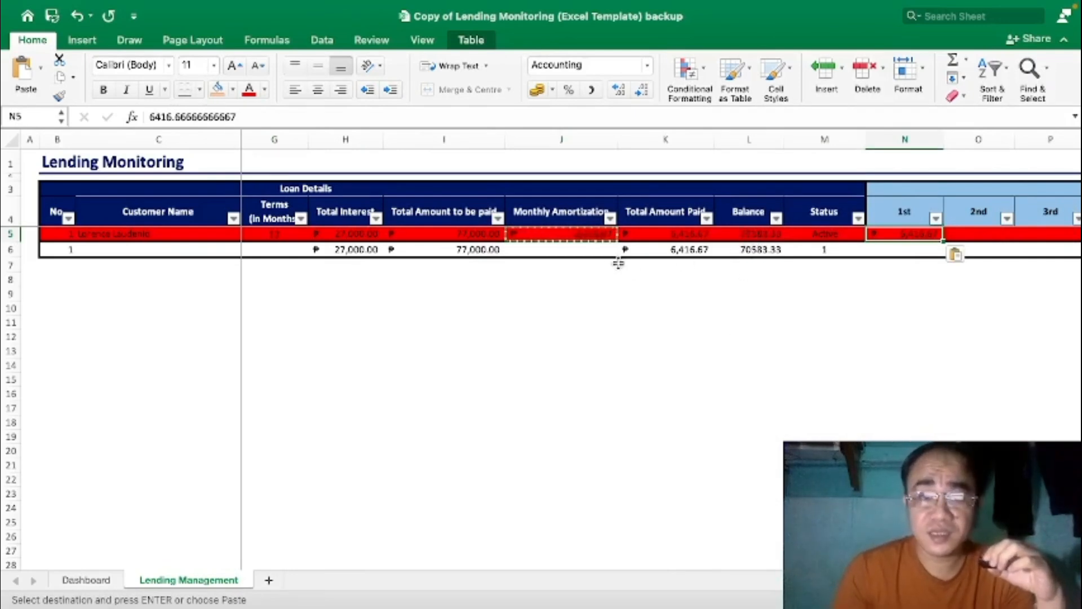
click(906, 294)
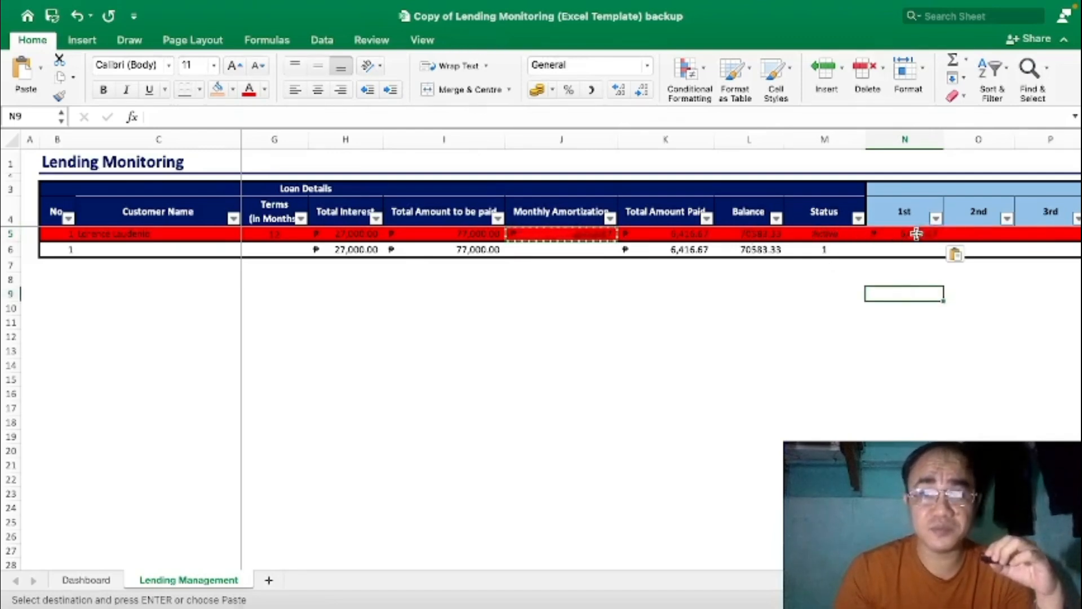
Paste the same 6,416.67 value into the 2nd through 12th payment cells.
drag(971, 233, 691, 236)
right_click(688, 238)
mouse_move(733, 191)
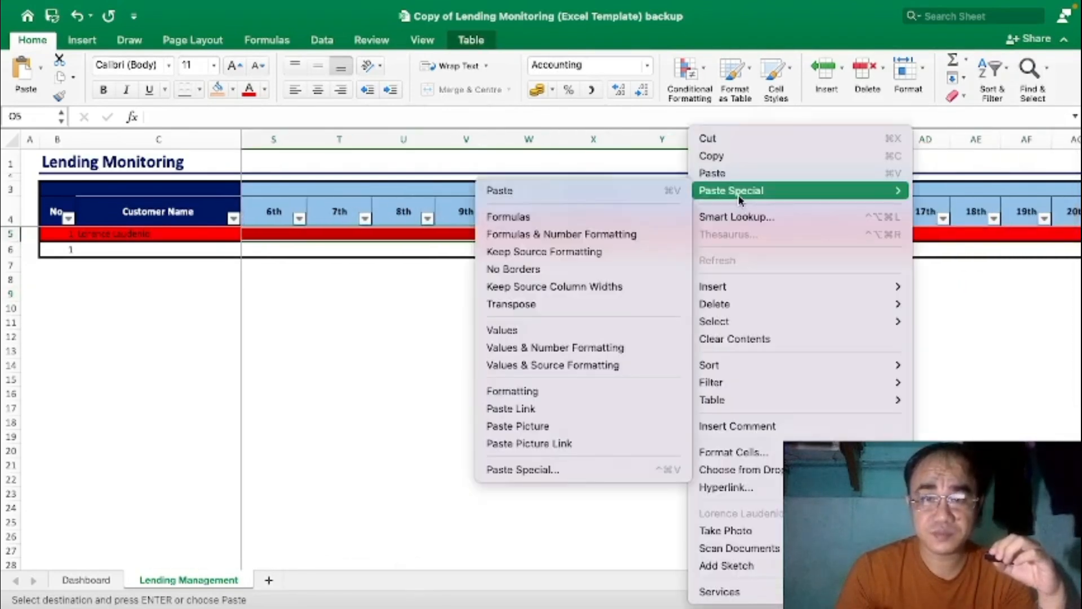
click(532, 329)
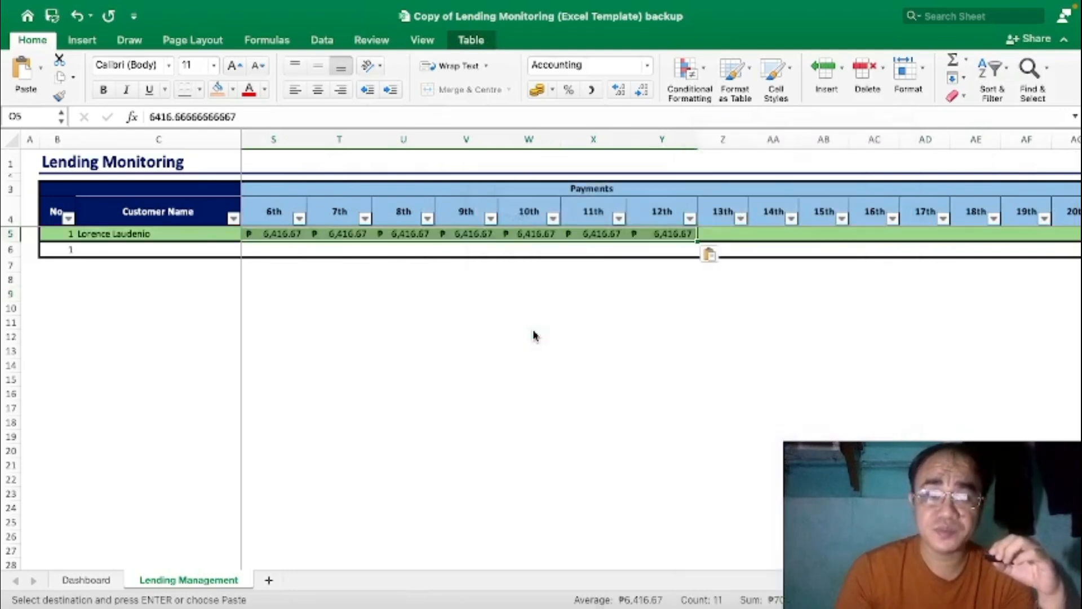
Confirm the first loan reads Fully Paid, then clear the copy marquee with Esc.
click(17, 234)
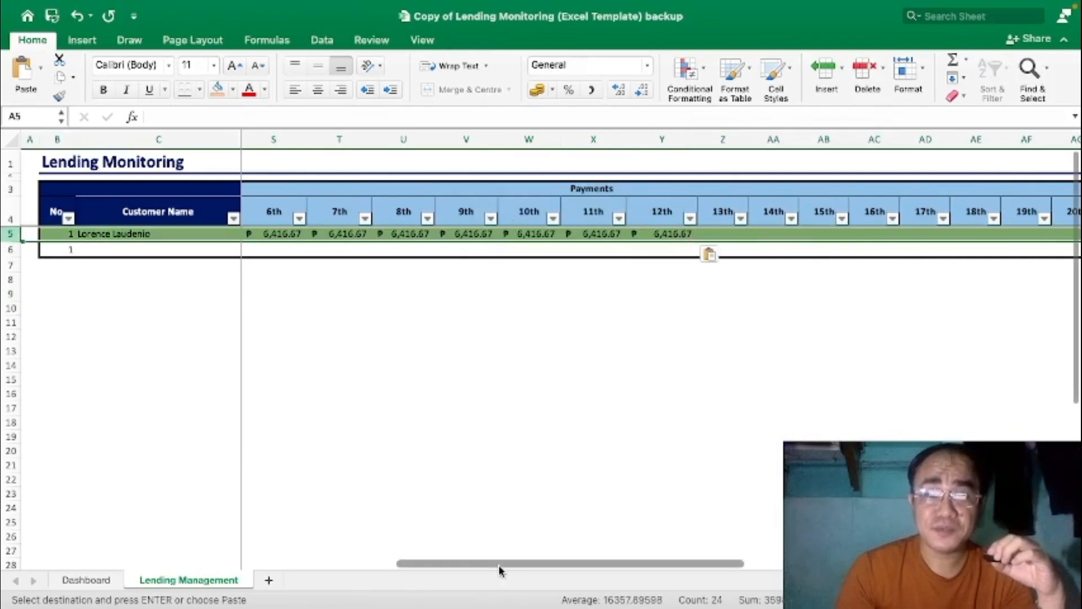
drag(499, 566, 241, 572)
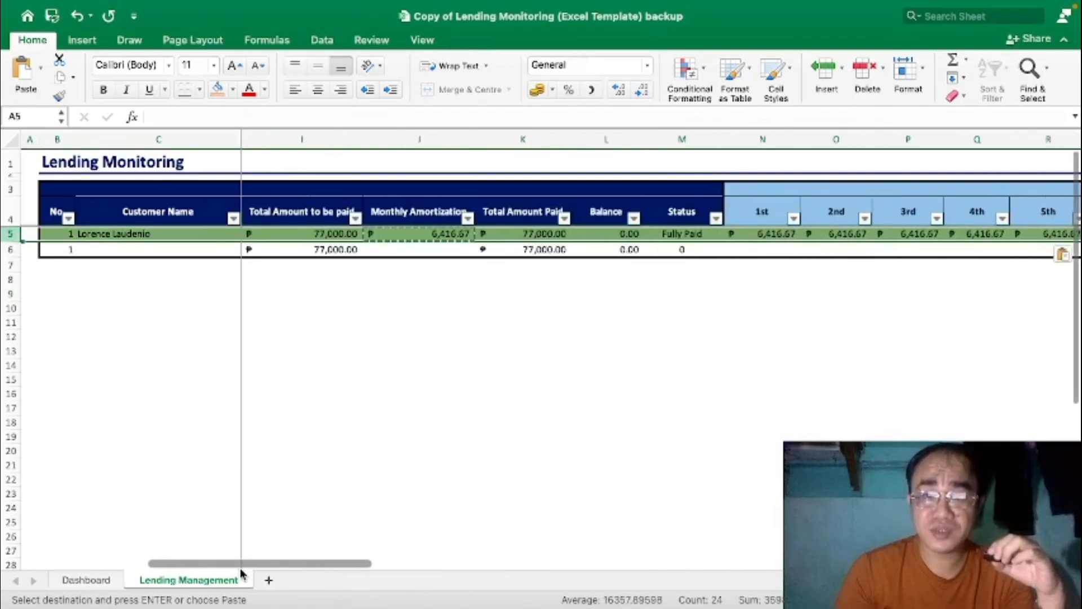
click(706, 232)
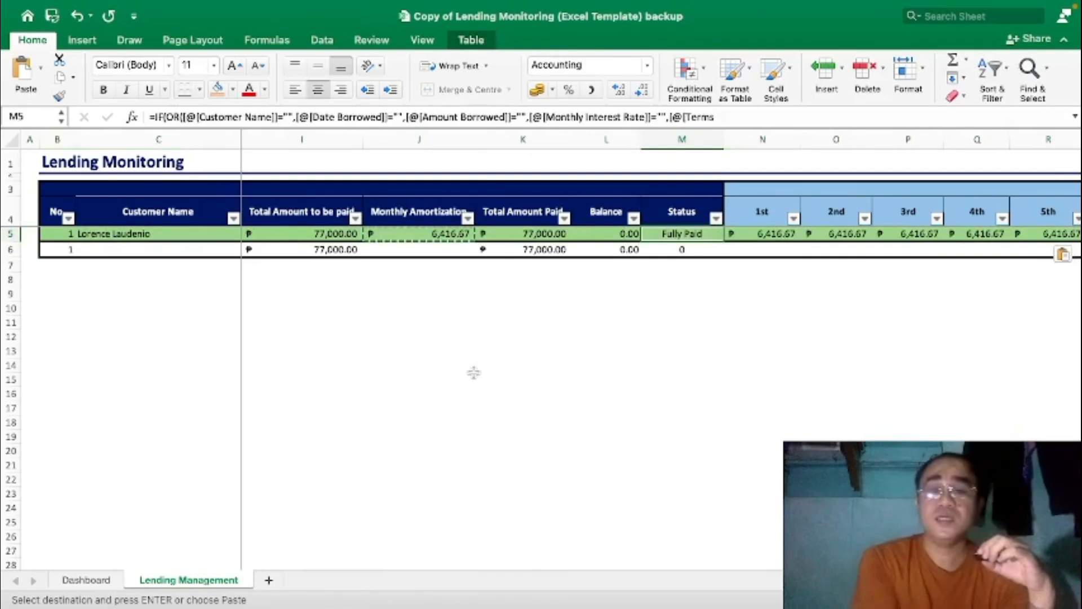
key(Right)
key(Right)
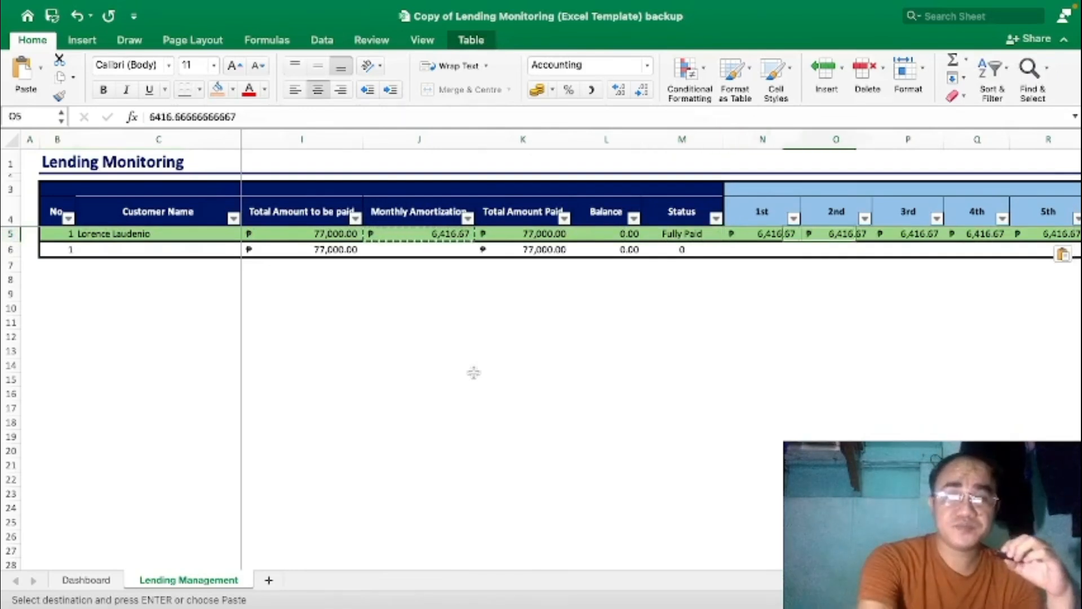
click(473, 370)
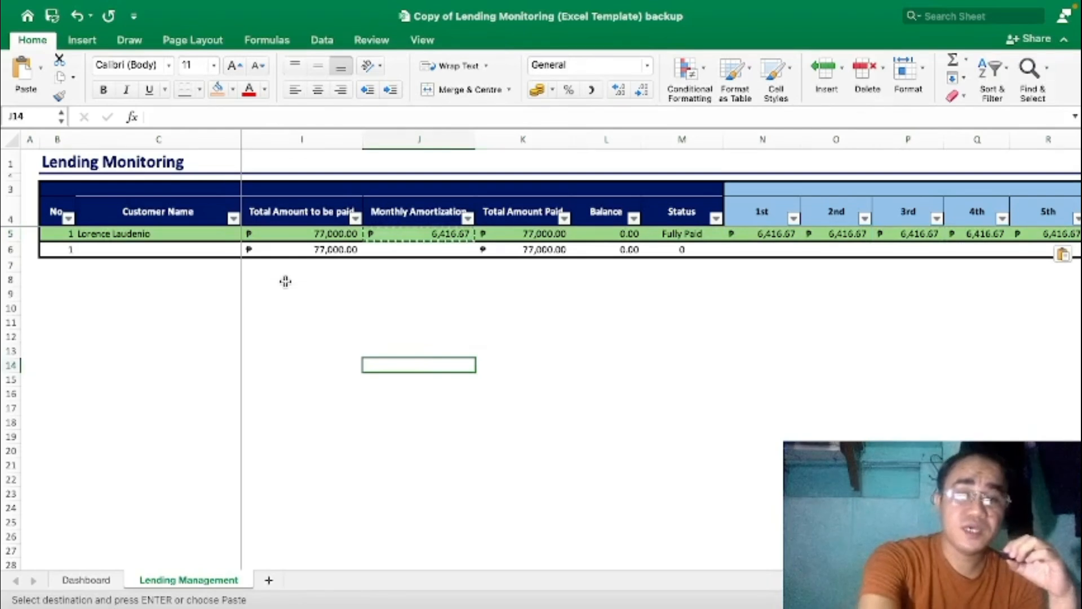
key(Escape)
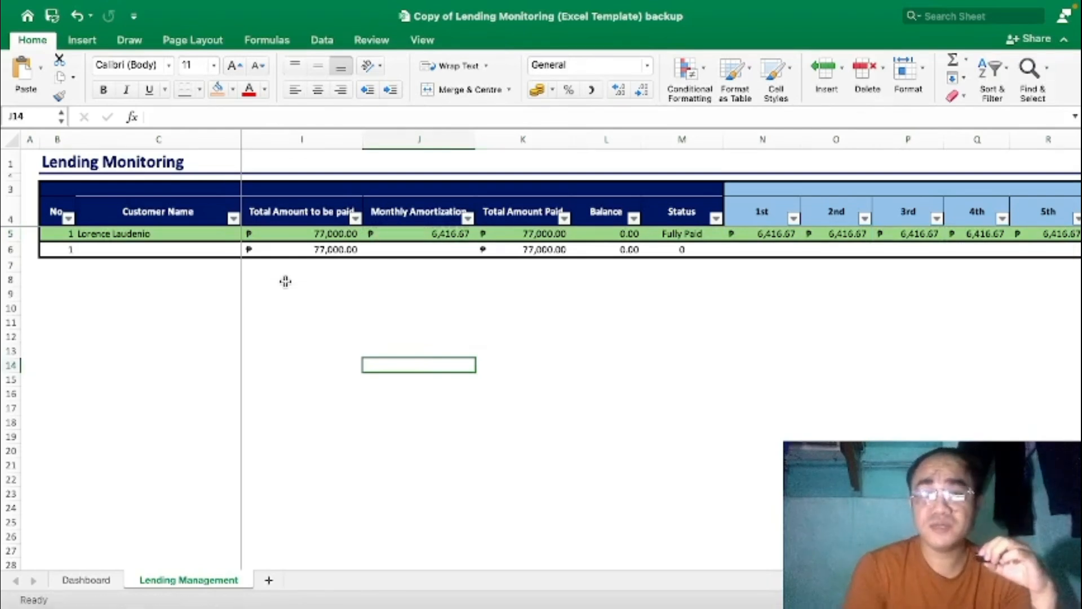
Discard stray text and select the first loan's last table cell, the 24th payment.
click(116, 249)
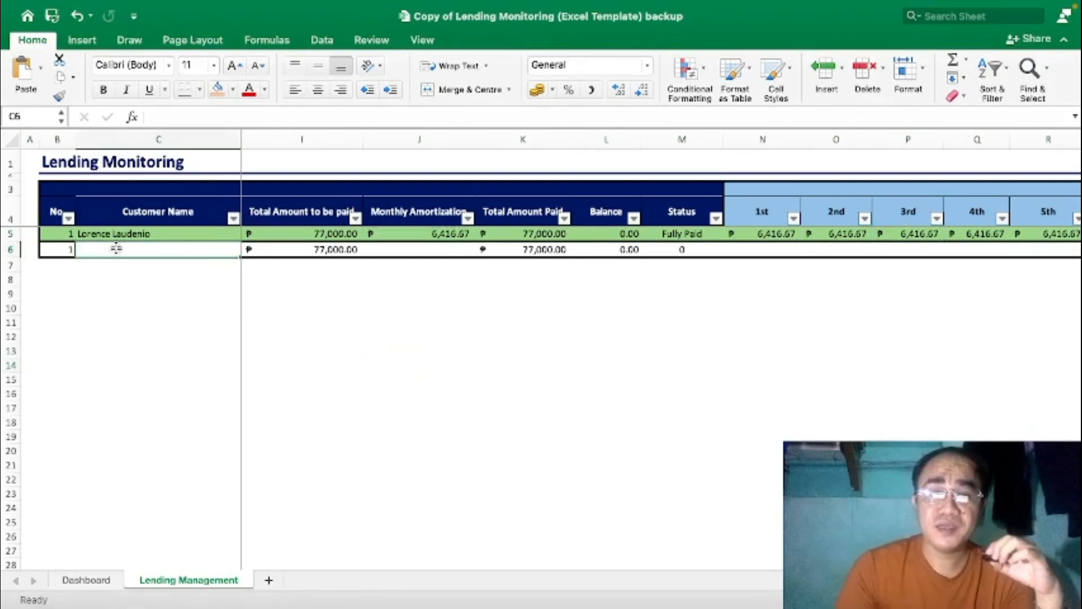
text(rtrr)
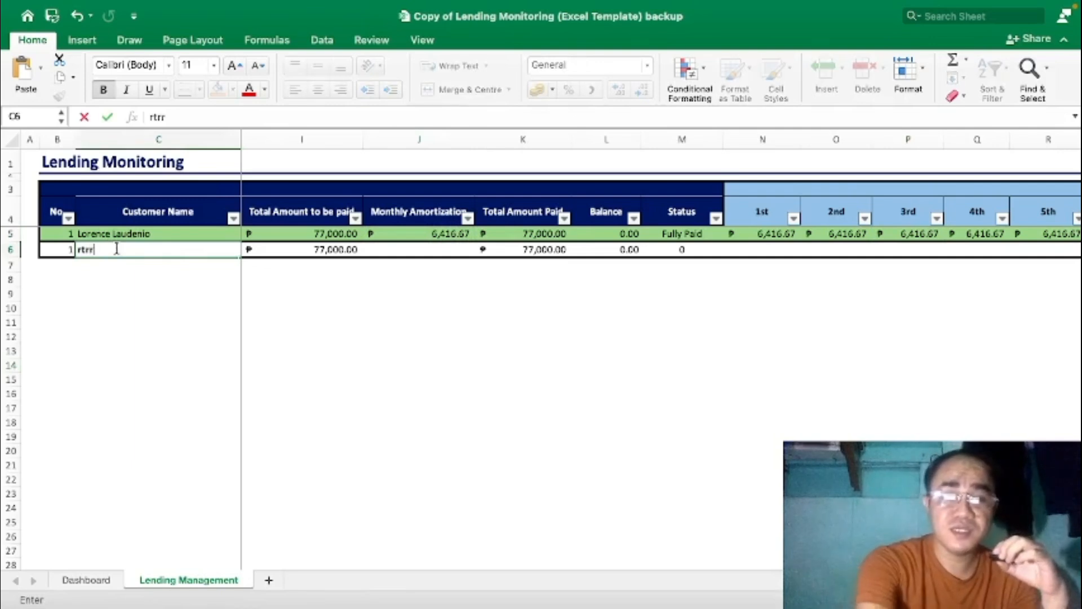
key(Escape)
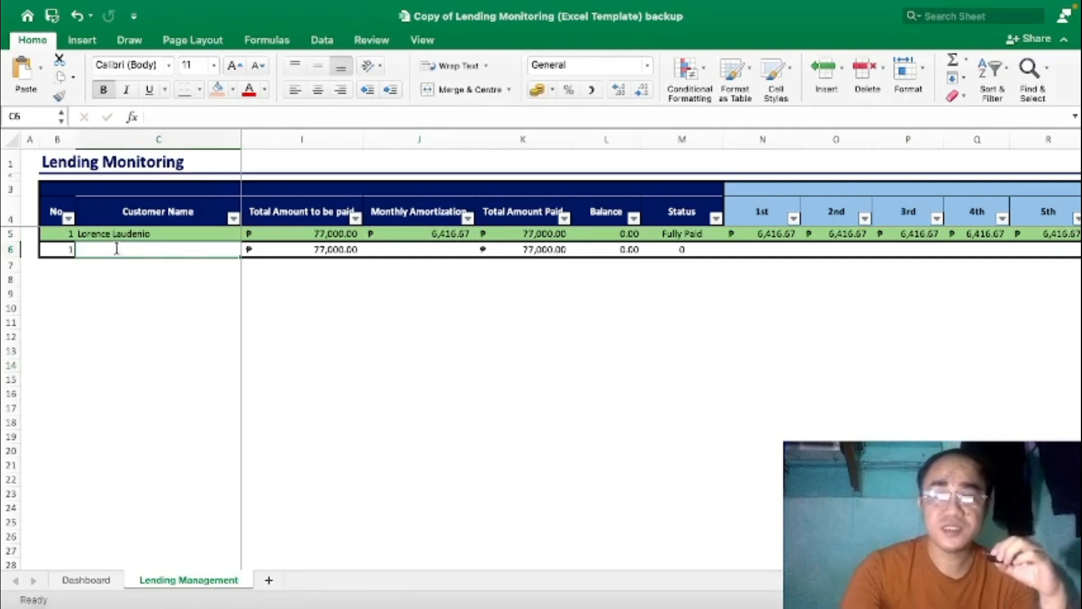
key(Up)
key(Right)
key(Right)
key(Right)
key(Right)
key(Right)
key(Right)
key(Right)
key(Right)
key(Right)
key(Right)
key(Right)
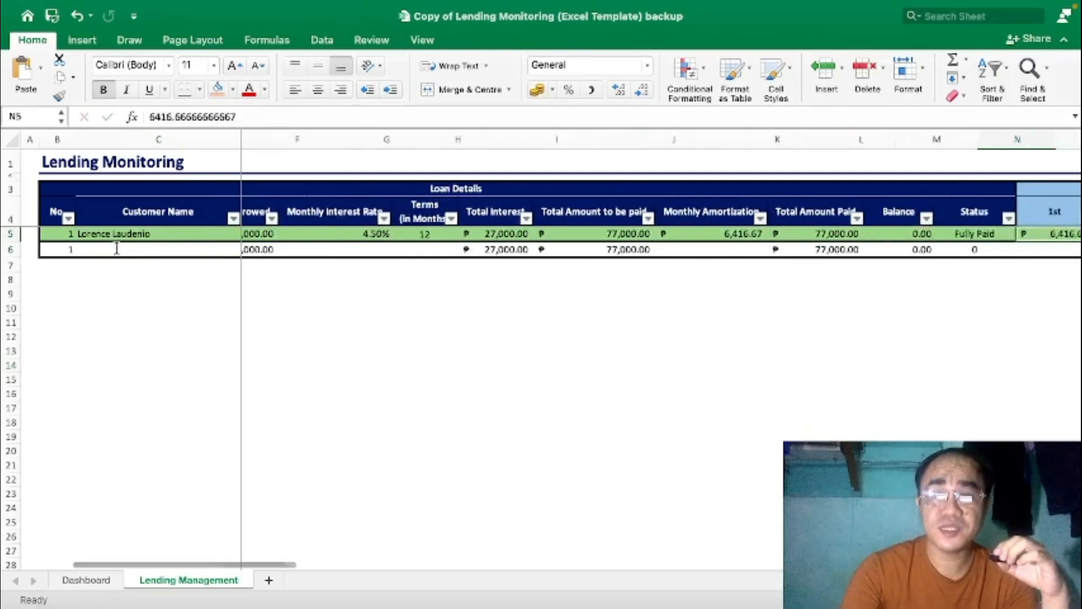
key(Right)
key(Right)
key(Right)
key(Right)
key(Left)
key(Left)
key(Left)
key(Left)
key(Left)
key(Left)
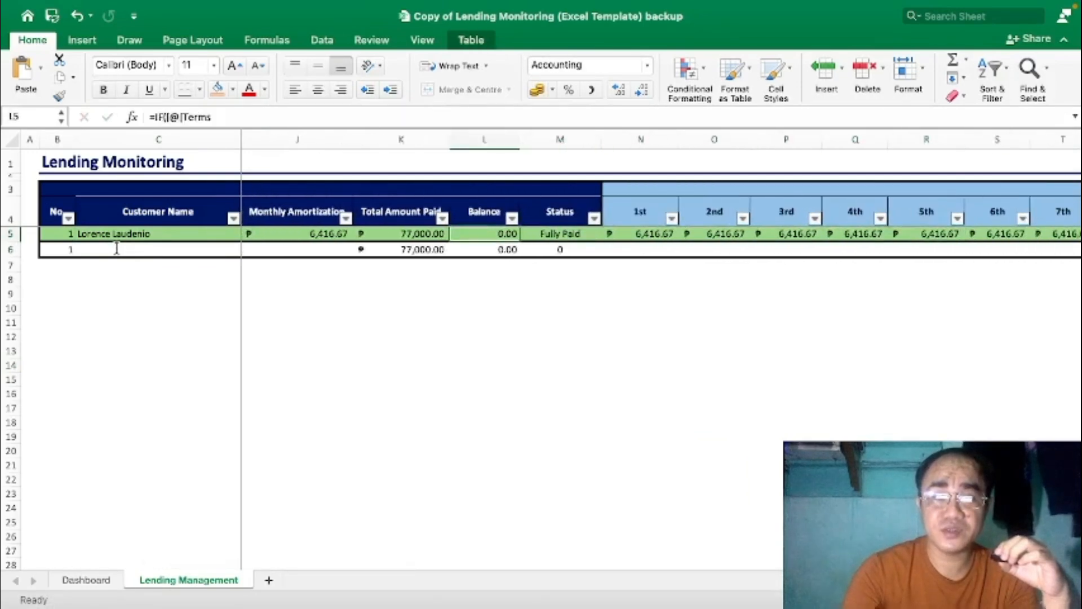
key(Right)
key(Right)
key(Right)
key(Right)
key(Right)
key(Right)
key(Right)
key(Right)
key(Right)
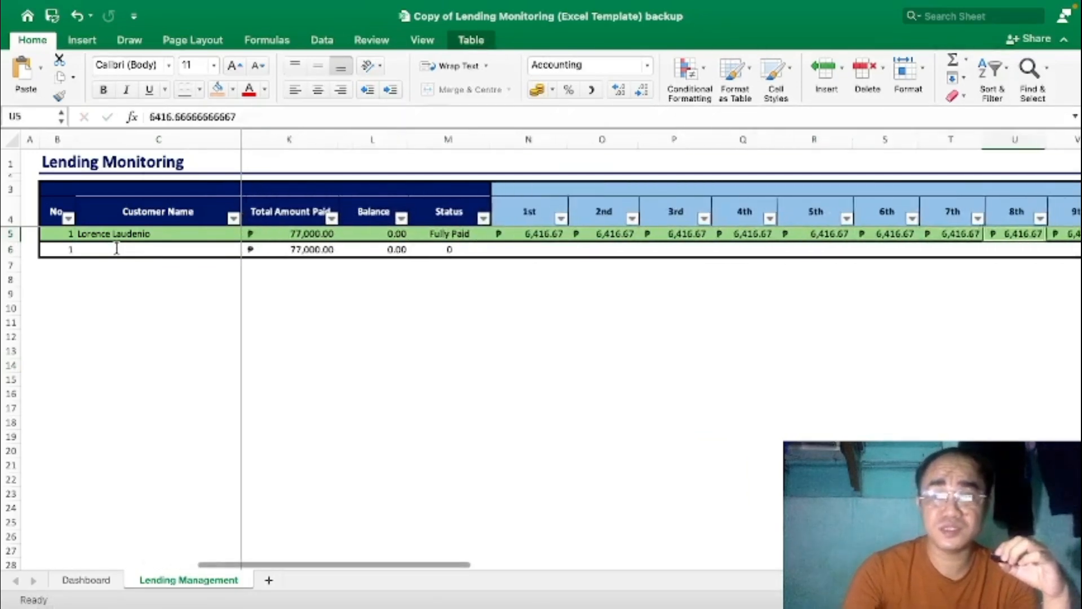
key(Right)
key(Right)
key(Right)
key(Right)
key(Right)
key(Right)
key(Right)
key(Right)
key(Right)
key(Right)
key(Right)
key(Right)
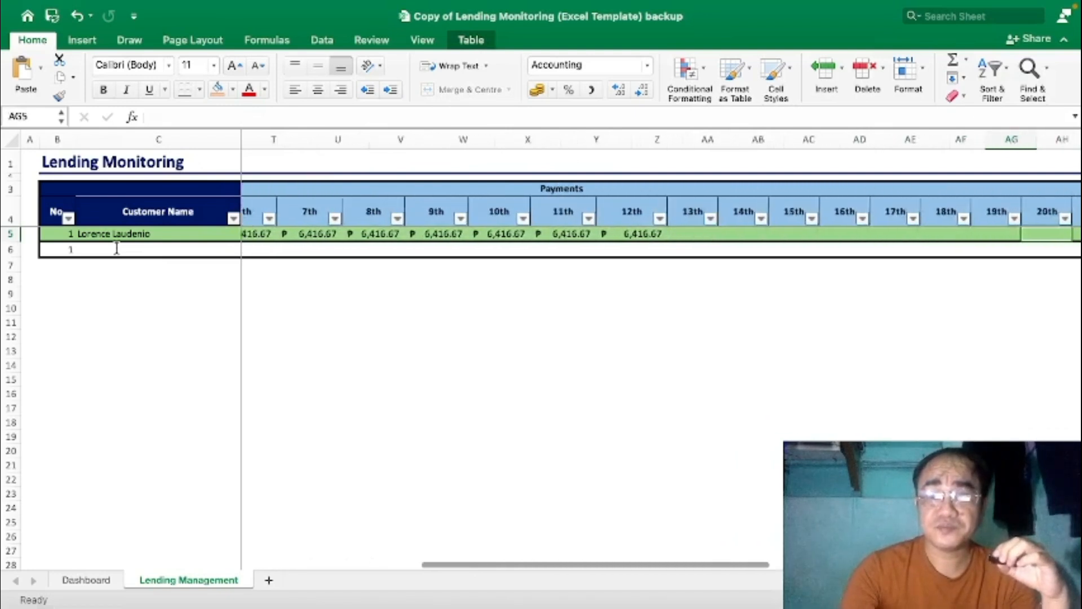
key(Right)
key(Right)
key(Right)
key(Right)
key(Right)
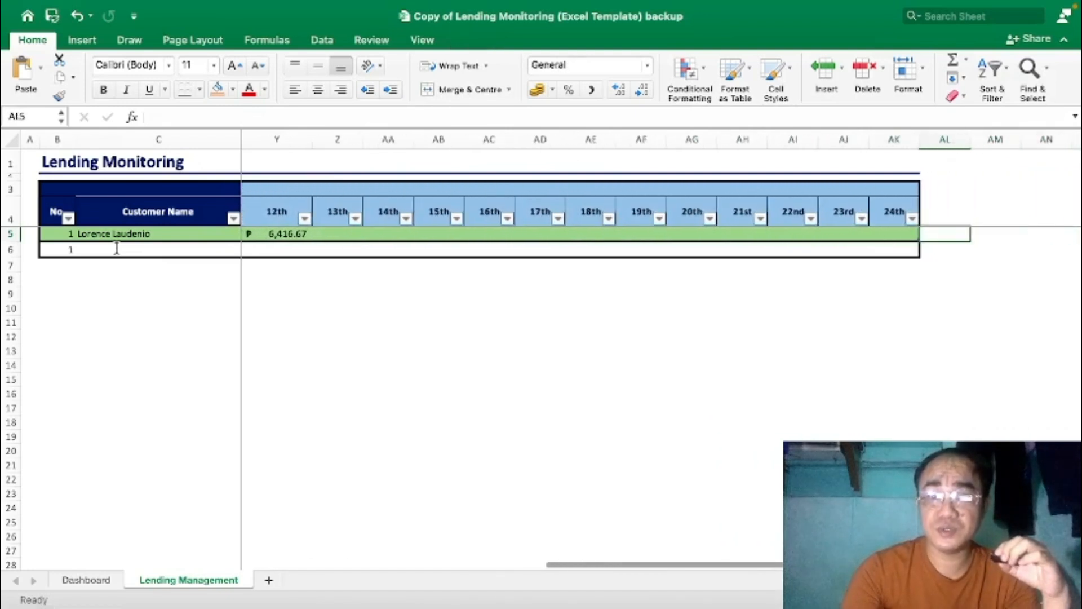
key(Left)
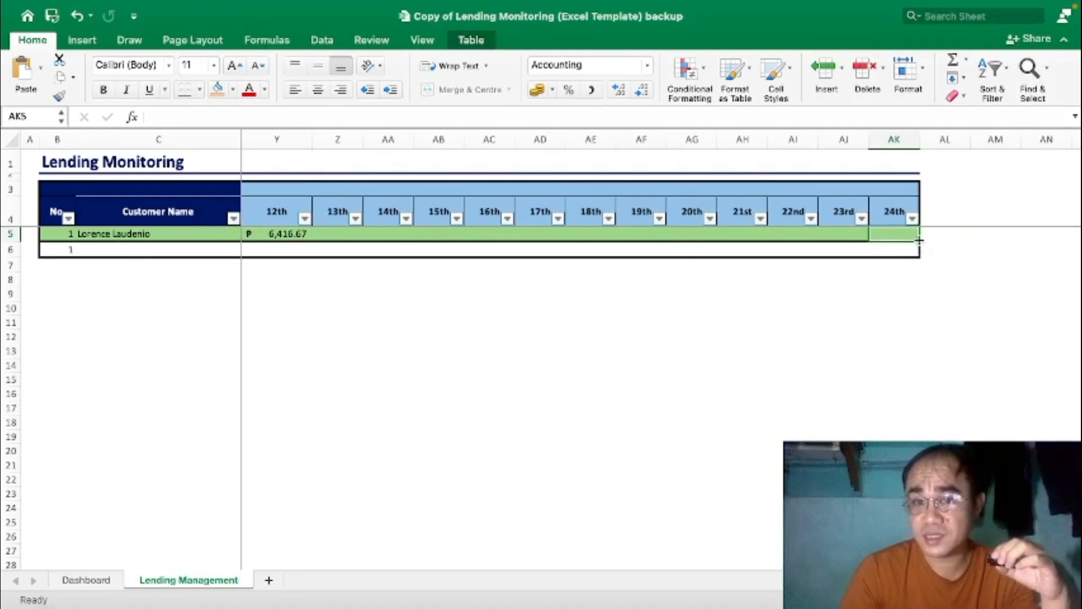
click(935, 280)
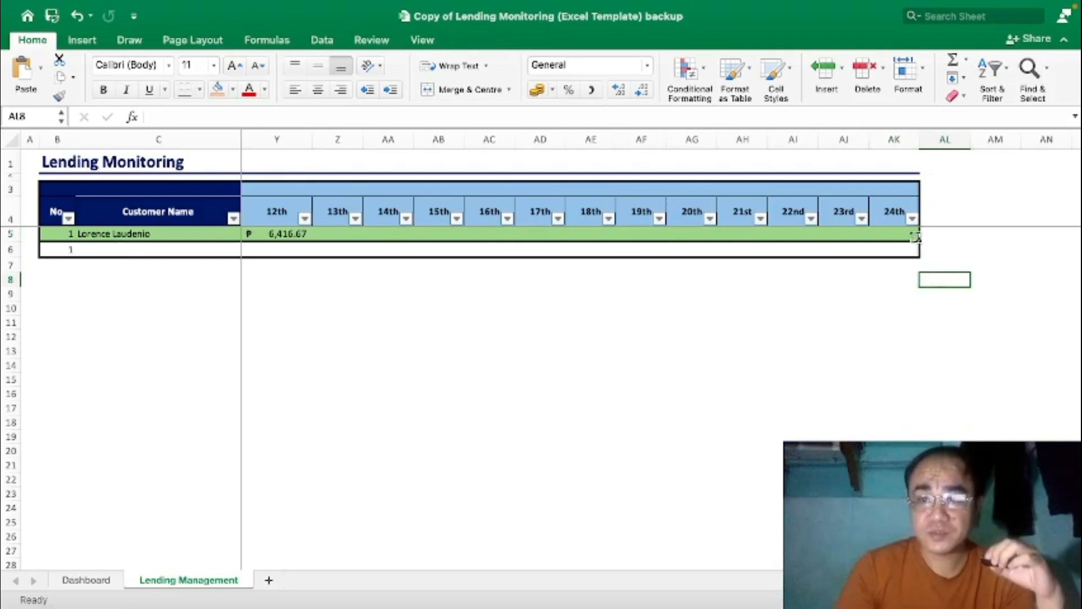
click(899, 236)
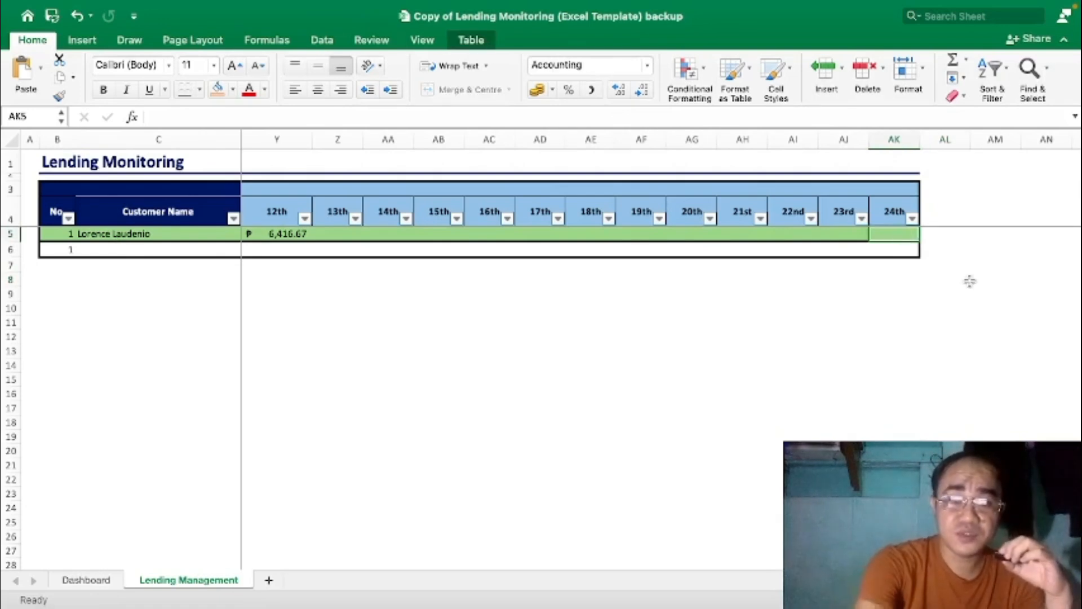
Add a new table row for loan 2 and check its automatic numbering.
key(Tab)
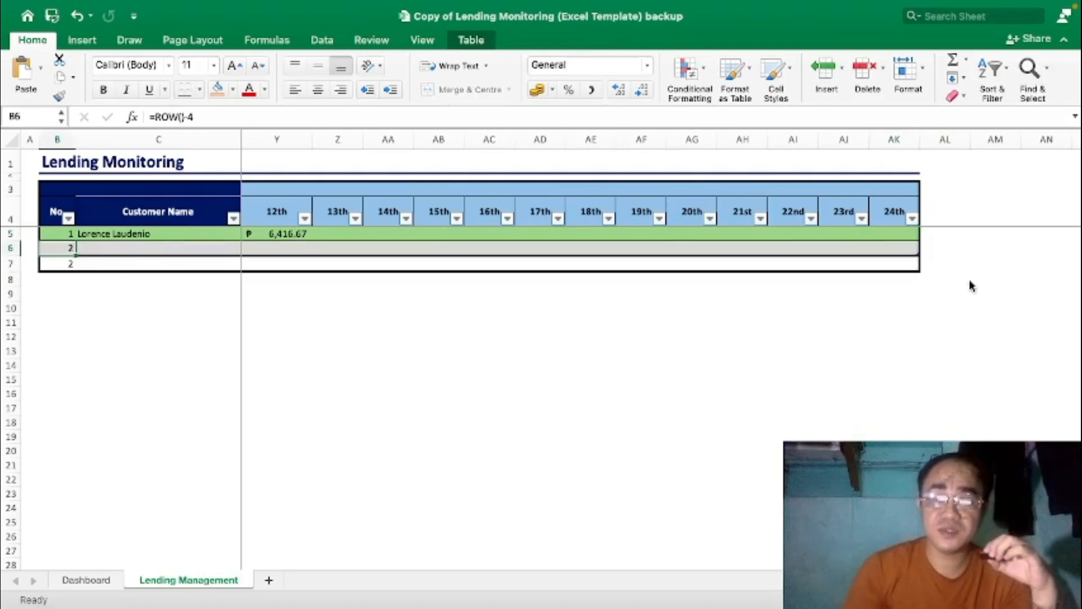
key(Tab)
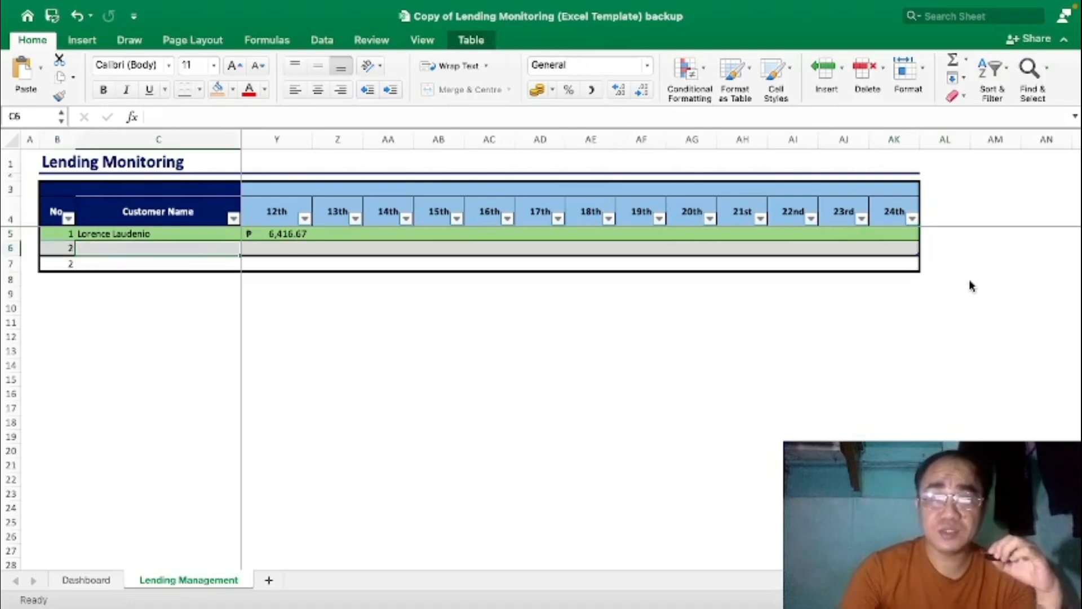
click(908, 235)
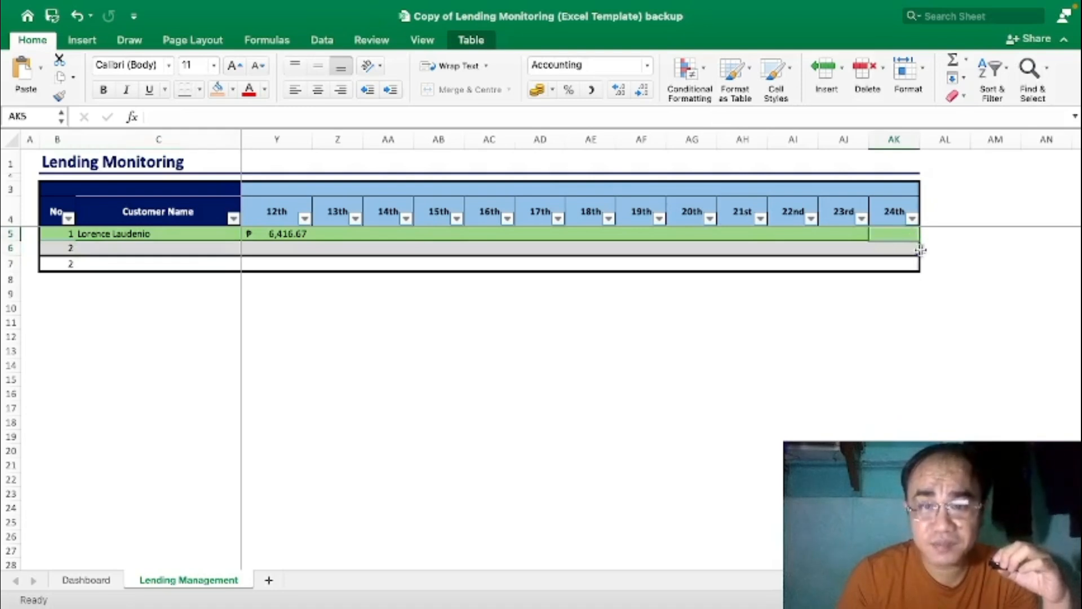
click(193, 248)
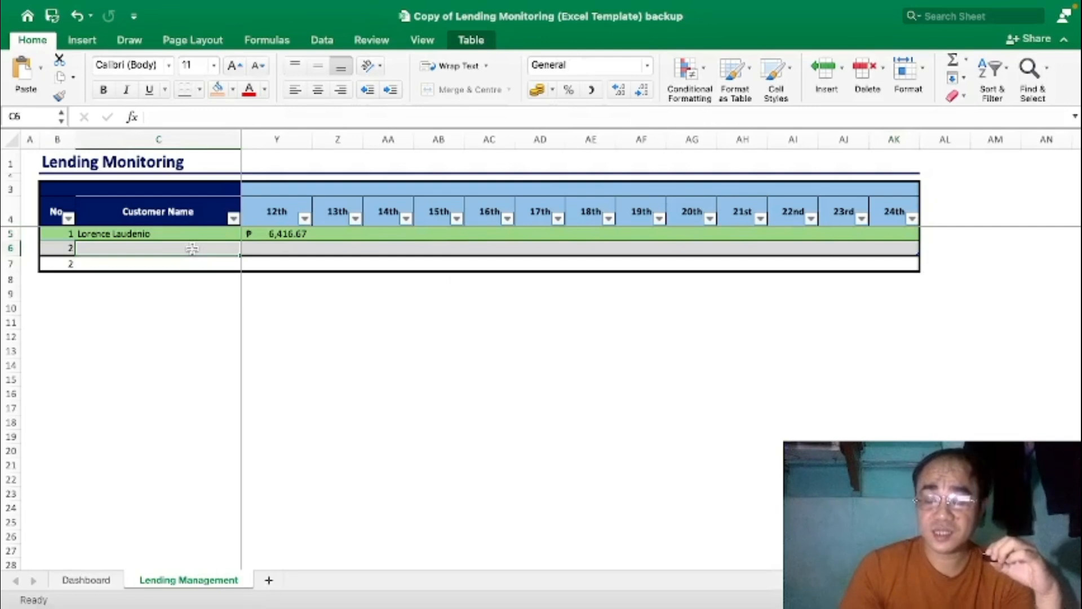
key(Left)
key(Left)
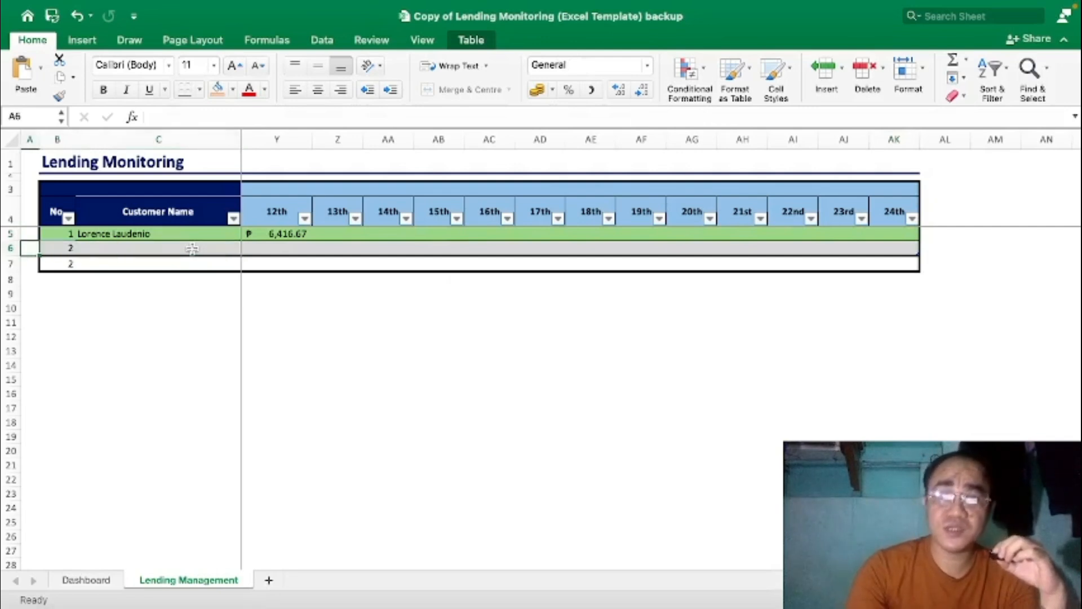
key(Right)
key(Right)
key(Left)
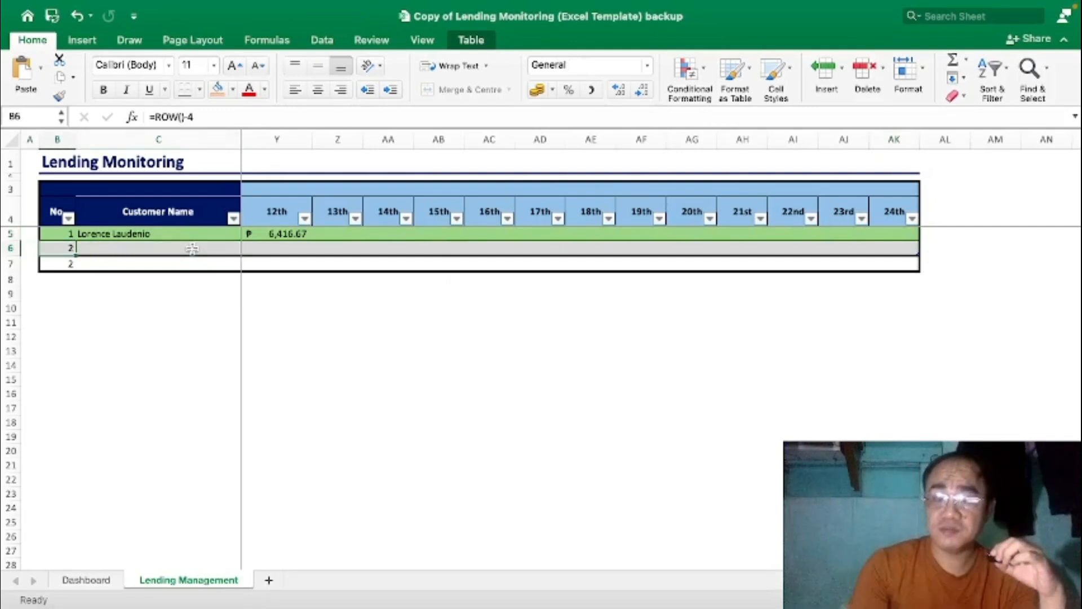
key(Right)
key(Right)
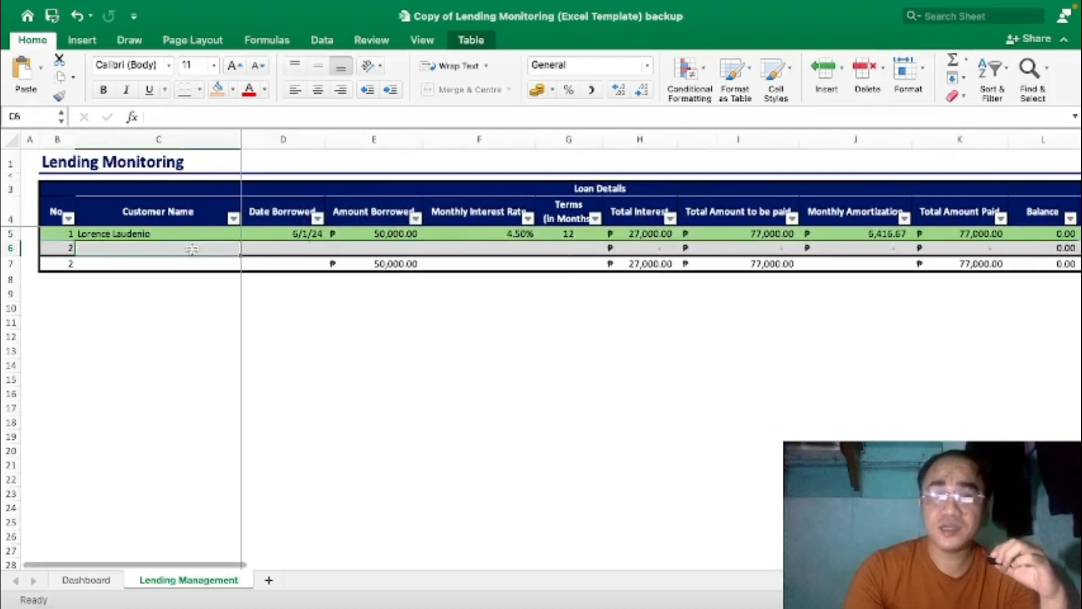
Fill row 6 with a customer name, date 5/31/24, 20,000 borrowed, 2% rate, 3 months.
key(Left)
text(A)
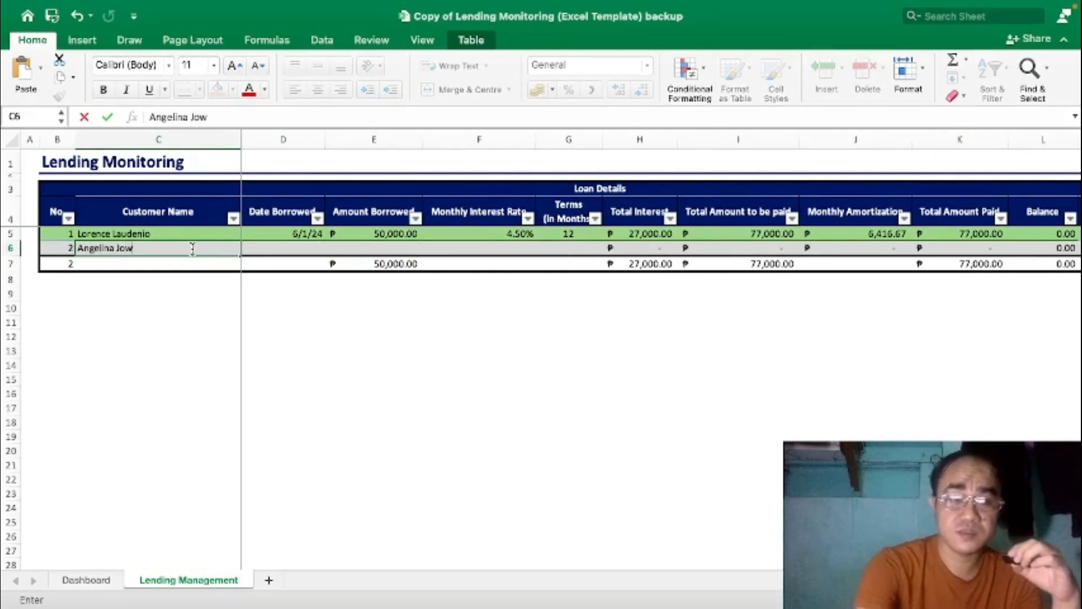
key(Tab)
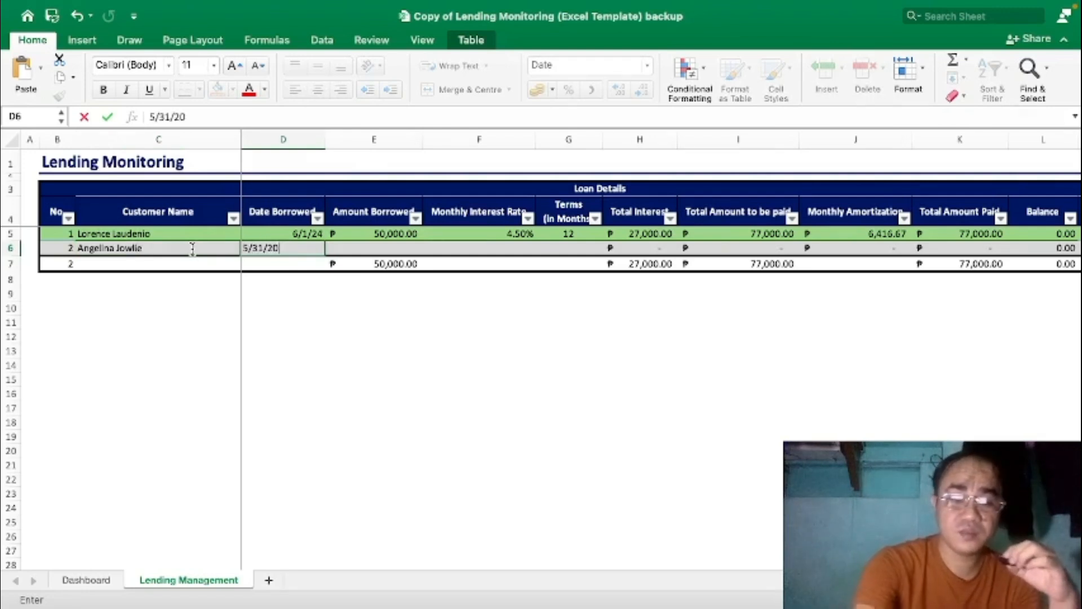
key(Tab)
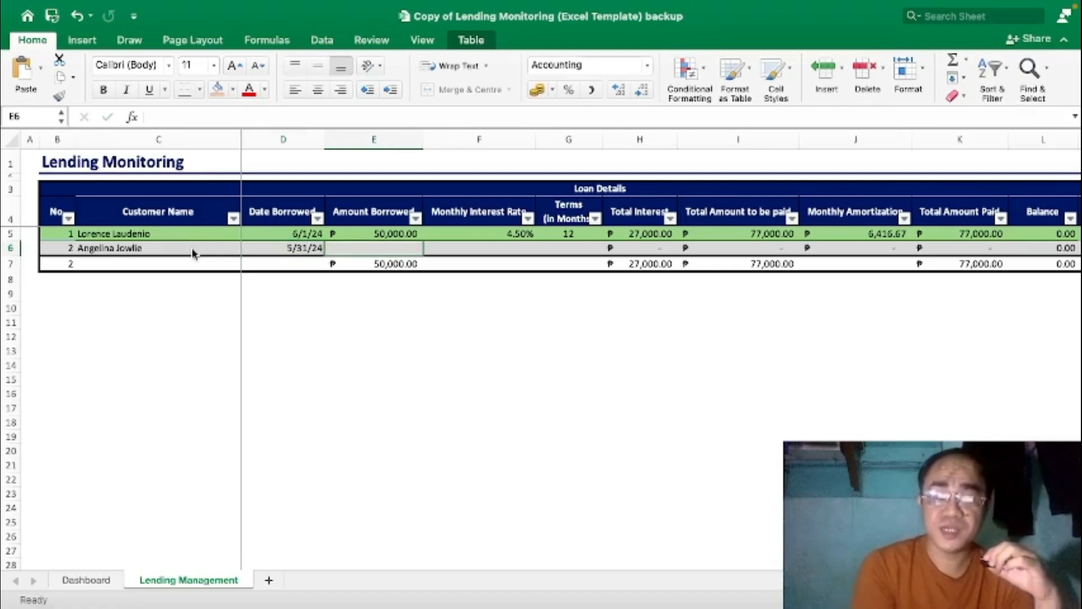
text(20)
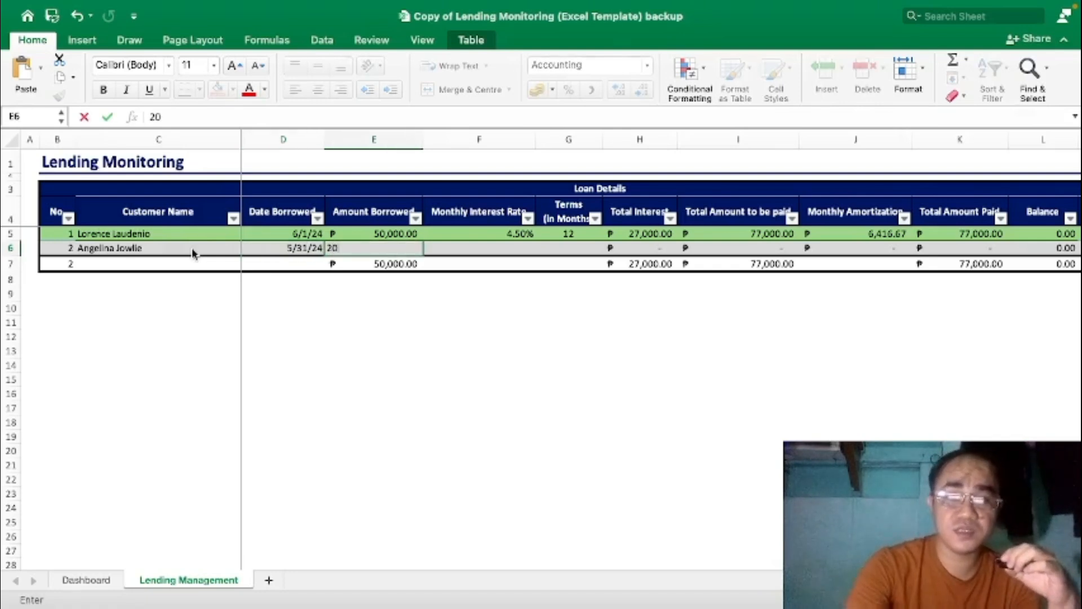
text(,0000)
key(Tab)
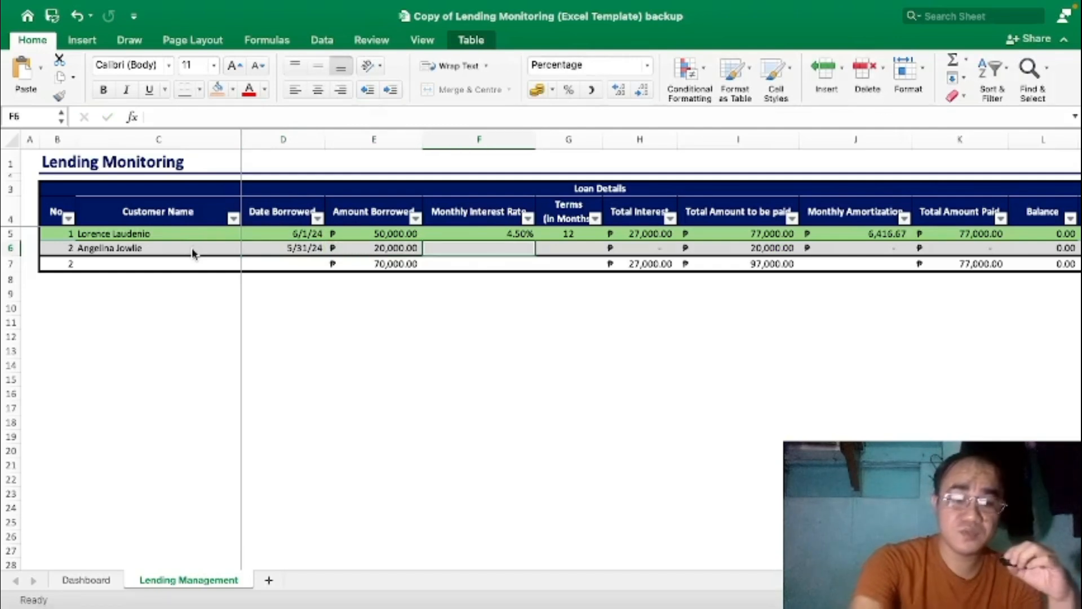
text(2)
key(Tab)
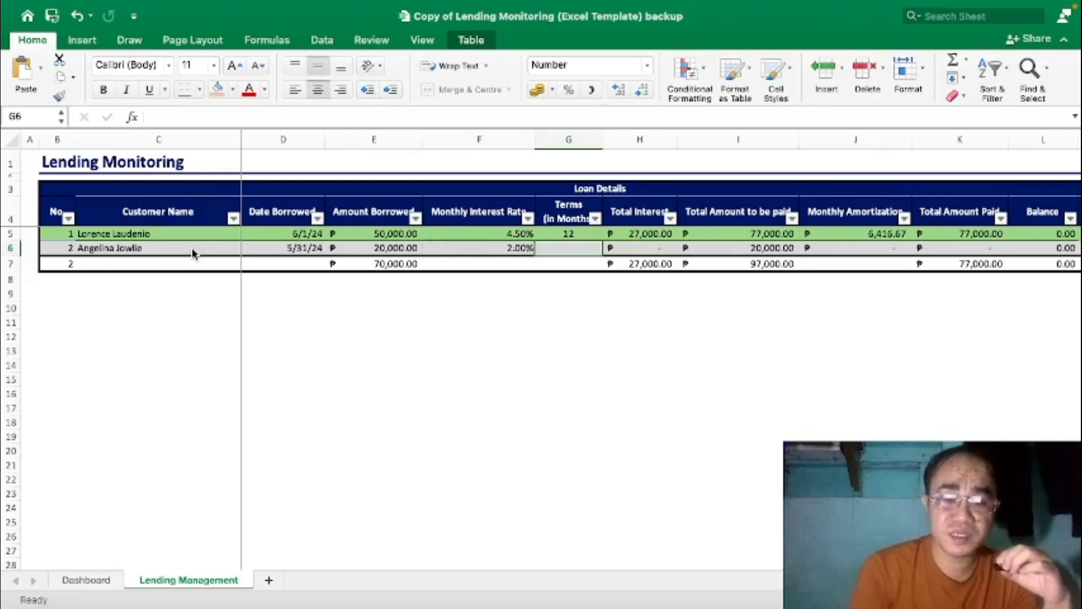
text(3)
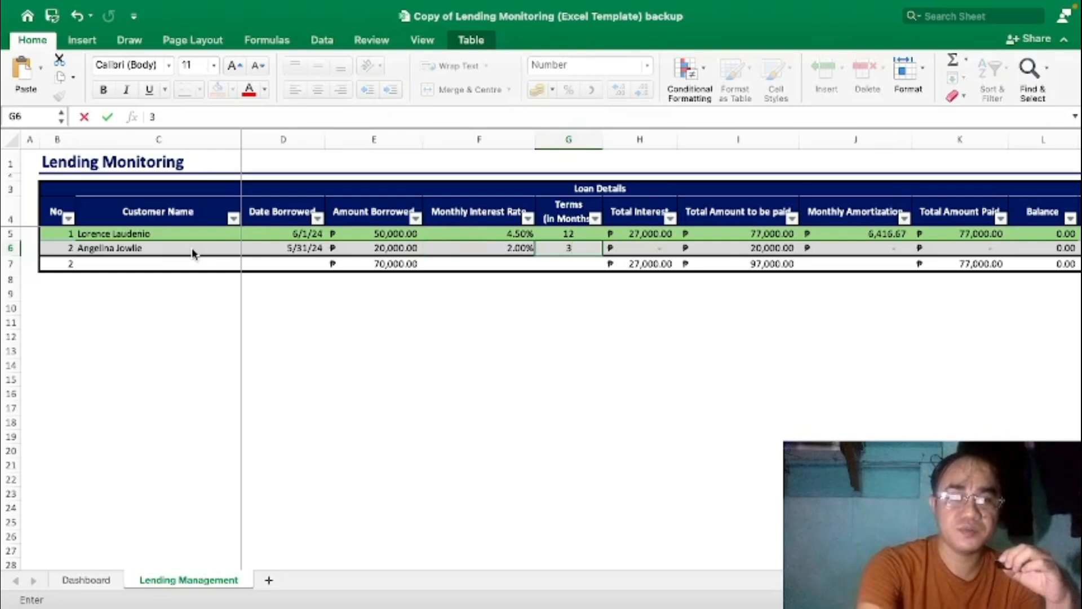
key(Tab)
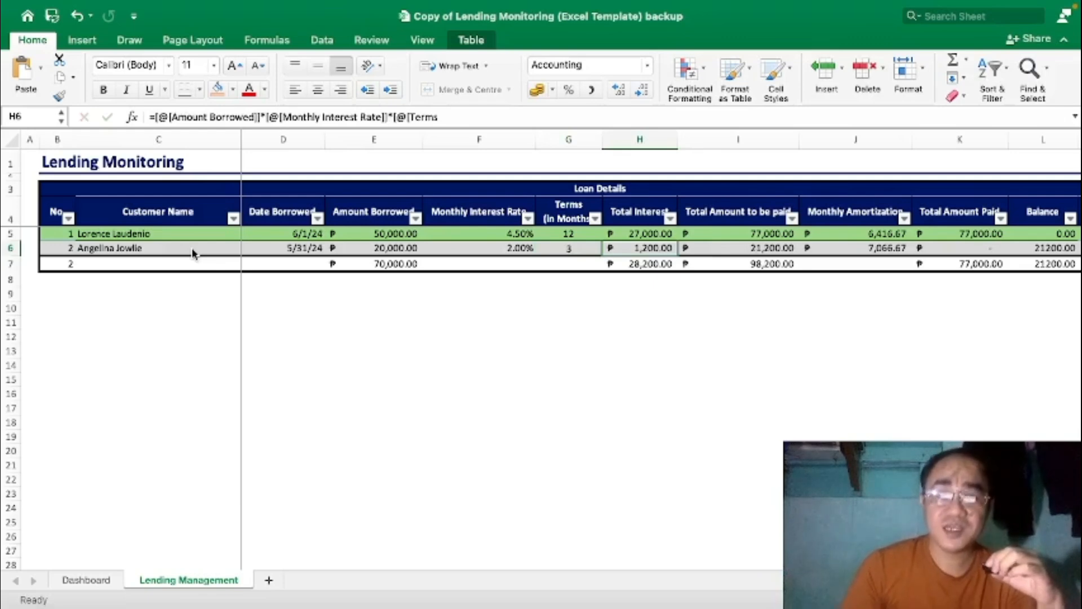
Tab across the second loan's row past the last column, which adds blank row 7.
key(Tab)
key(Tab)
key(Tab)
key(Tab)
key(Tab)
key(Tab)
key(Tab)
key(Tab)
key(Tab)
key(Tab)
key(Tab)
key(Tab)
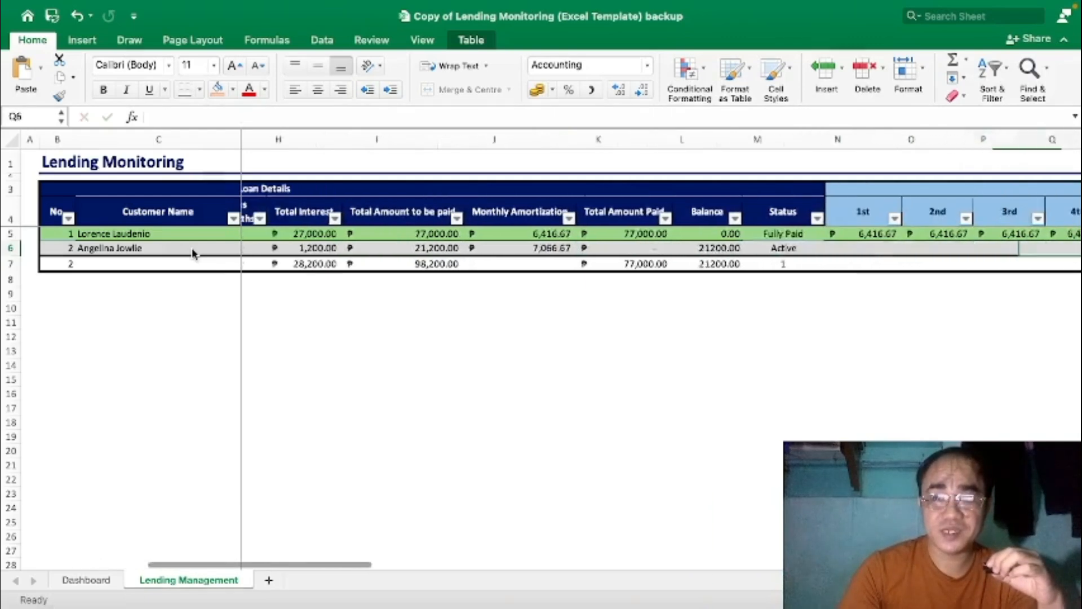
key(Tab)
key(Tab)
key(Tab)
key(Tab)
key(Tab)
key(Tab)
key(Tab)
key(Tab)
key(Tab)
key(Tab)
key(Tab)
key(Tab)
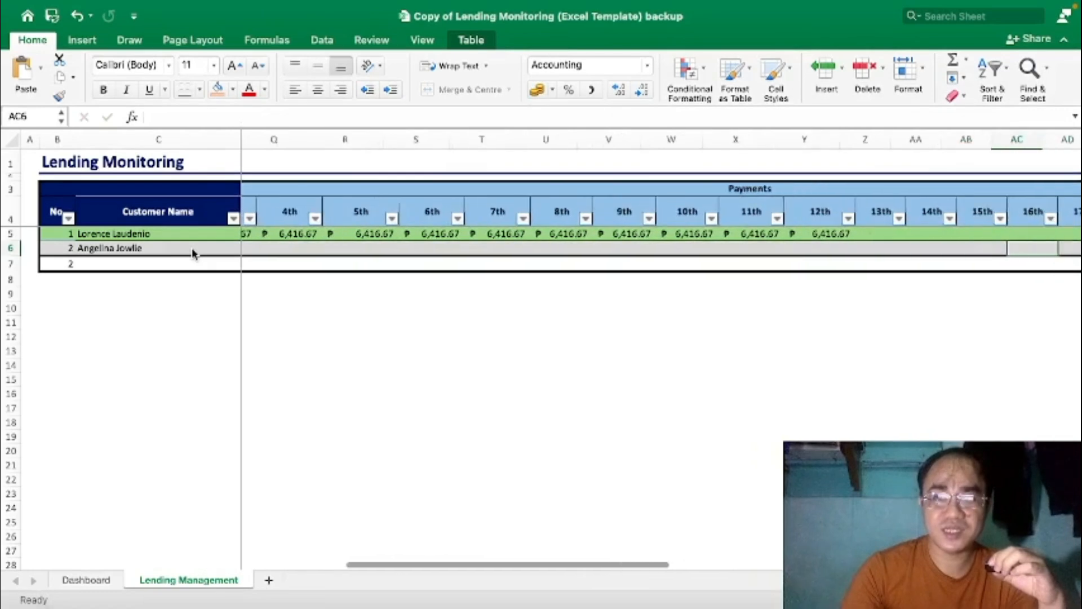
key(Tab)
key(Tab)
key(Tab)
key(Tab)
key(Tab)
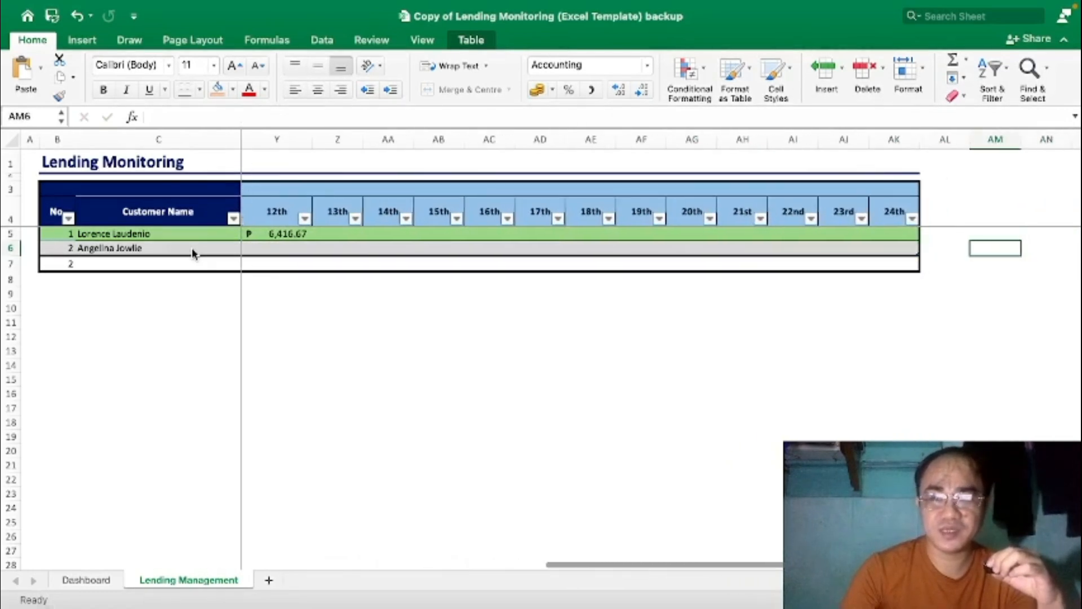
key(Tab)
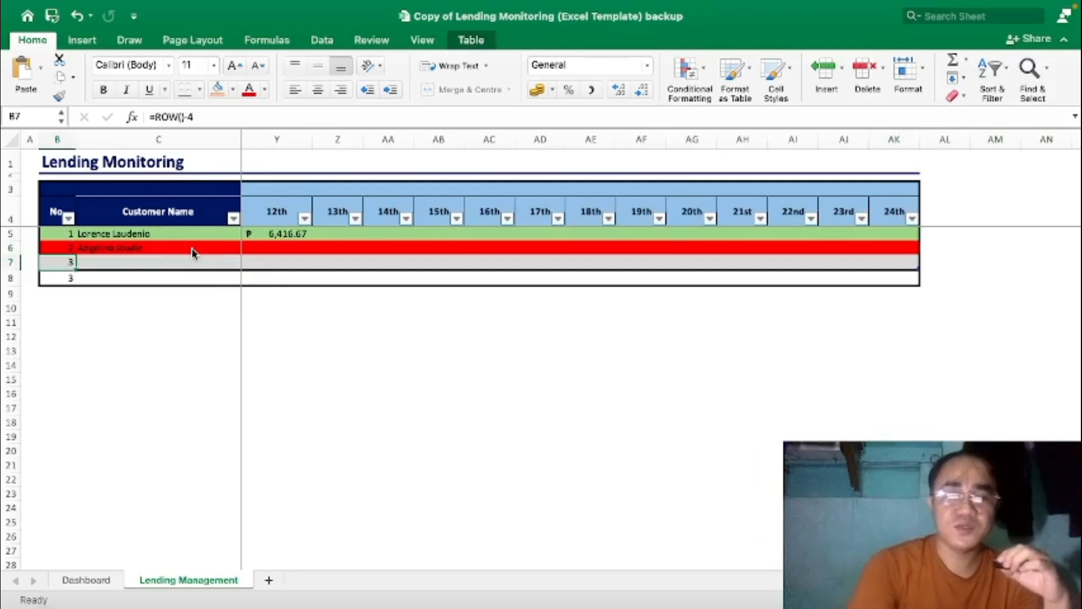
Delete the extra blank row 7 from the loan table.
click(11, 263)
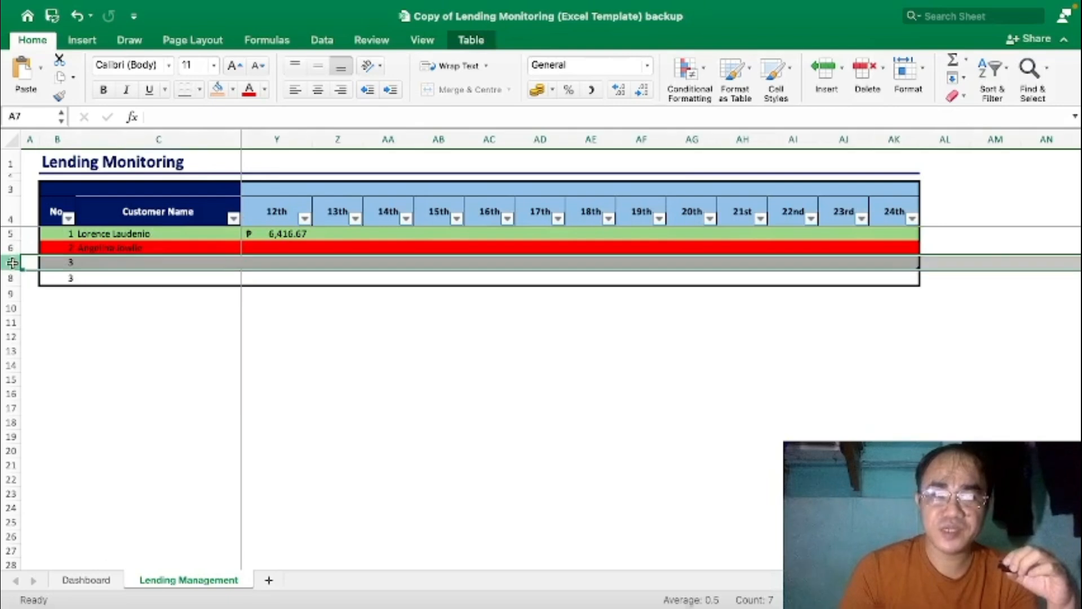
click(202, 325)
click(11, 262)
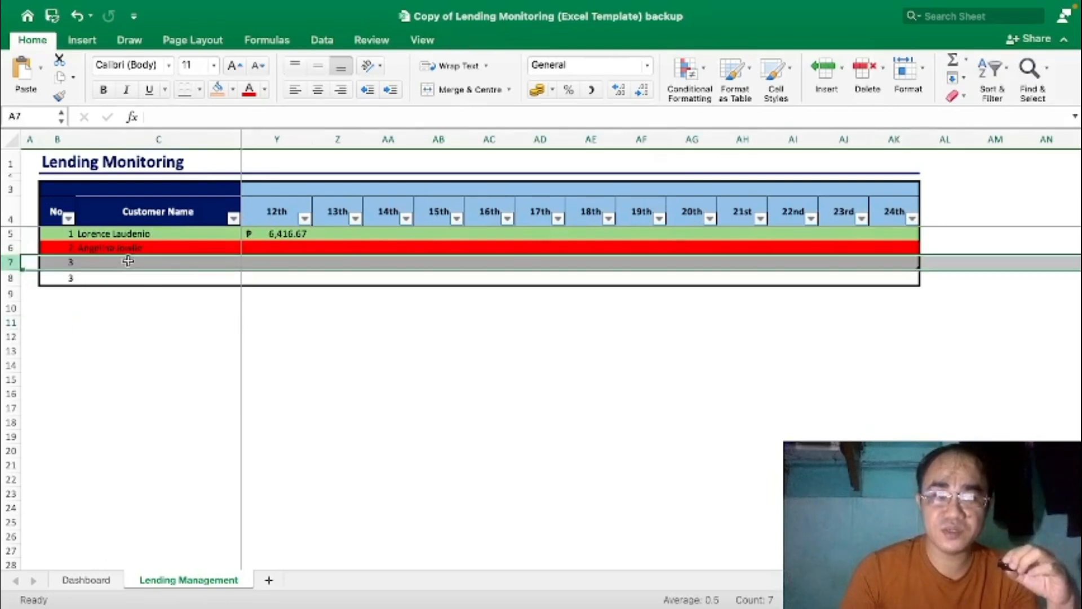
click(8, 276)
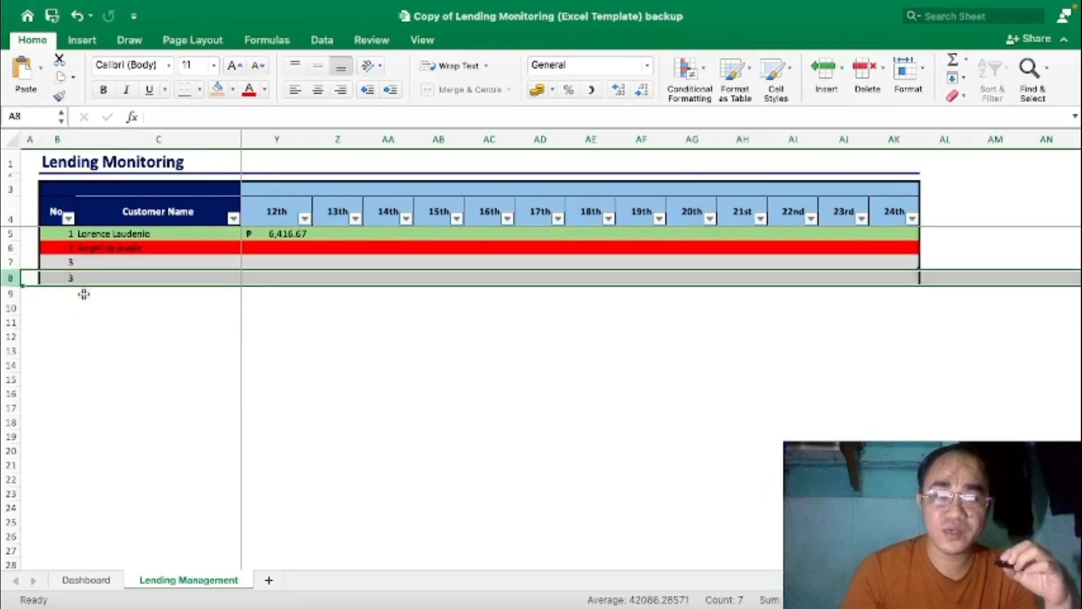
click(11, 262)
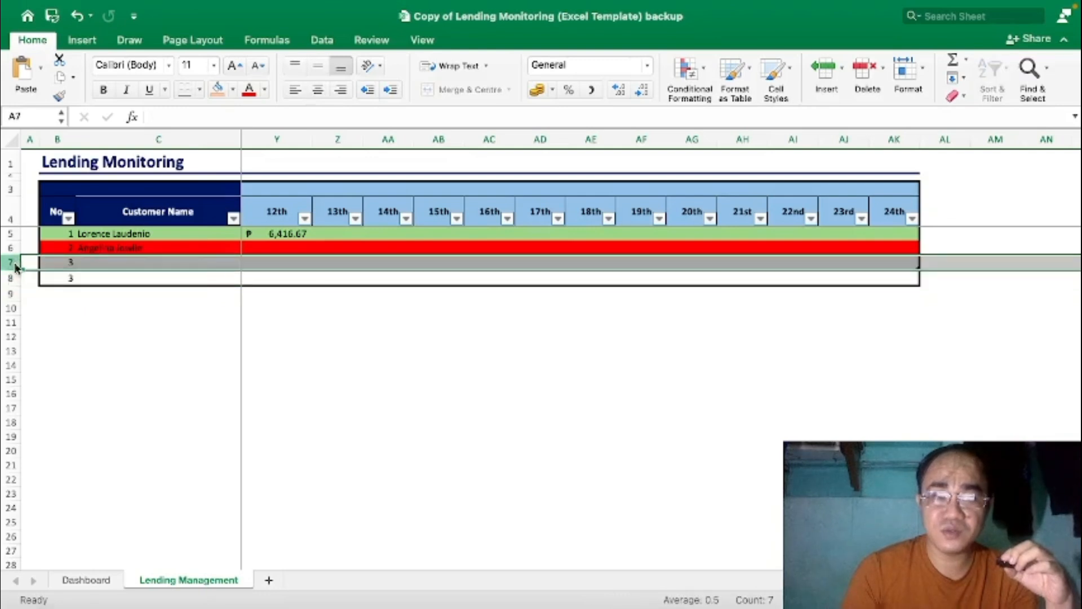
right_click(11, 262)
click(45, 370)
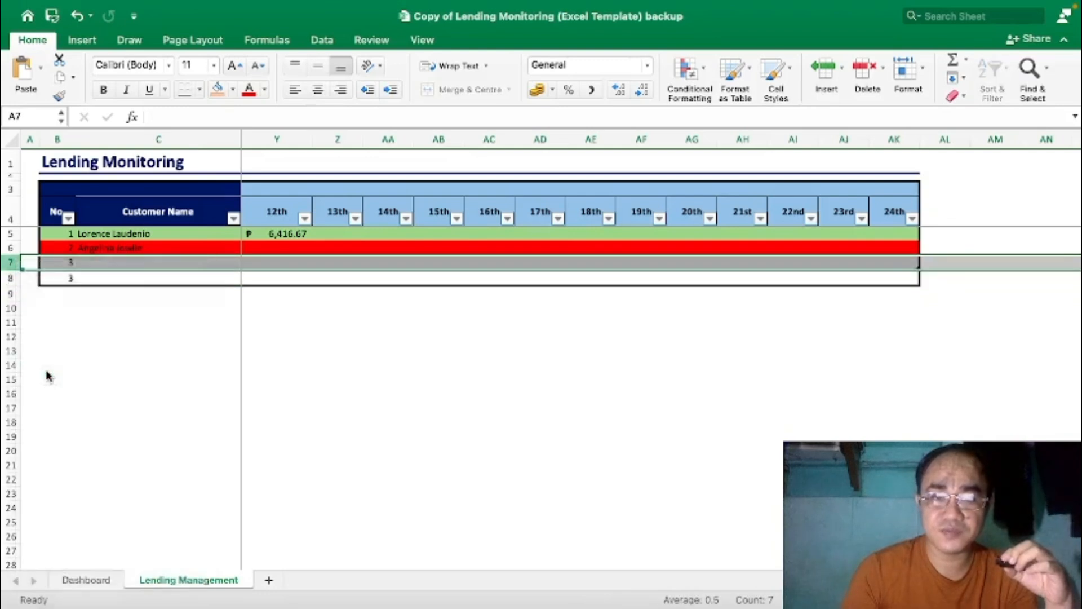
click(164, 237)
click(165, 248)
key(Right)
key(Right)
key(Right)
key(Right)
key(Right)
key(Right)
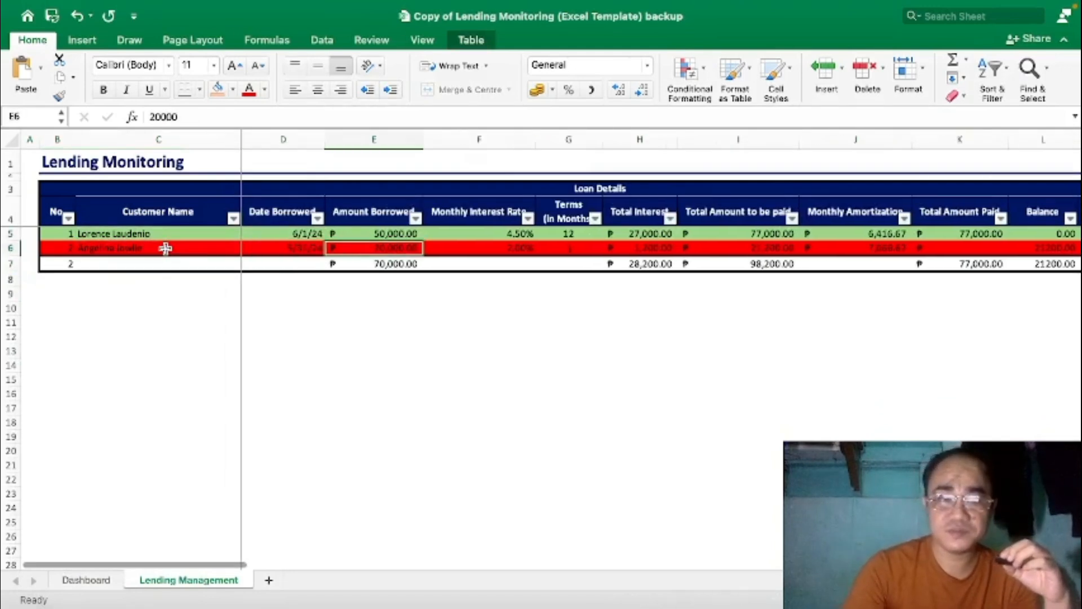
key(Right)
key(Right)
key(Right)
key(Right)
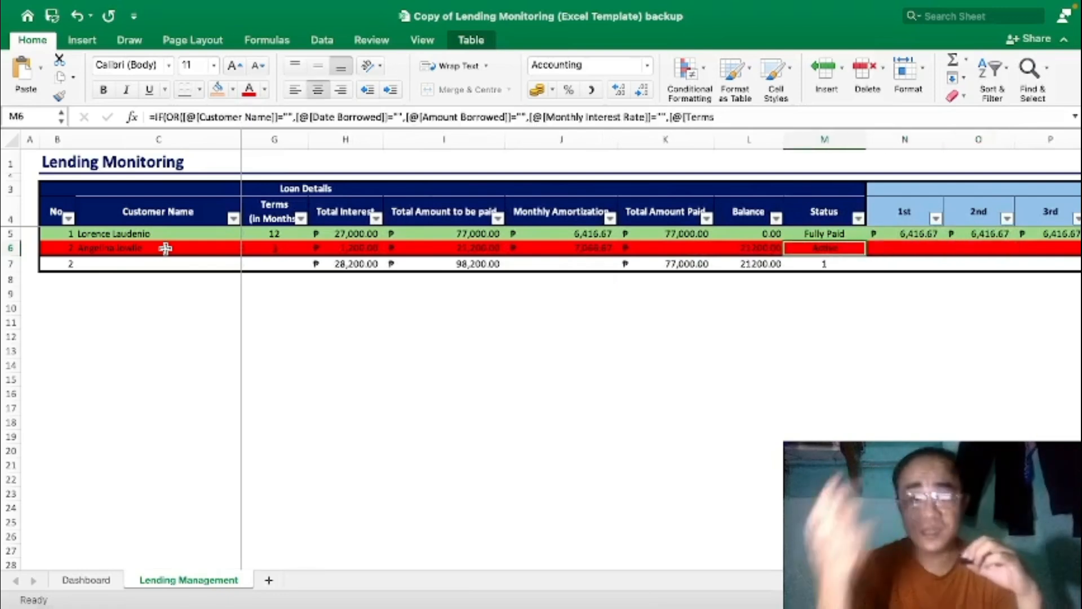
scroll(165, 248, right, 5)
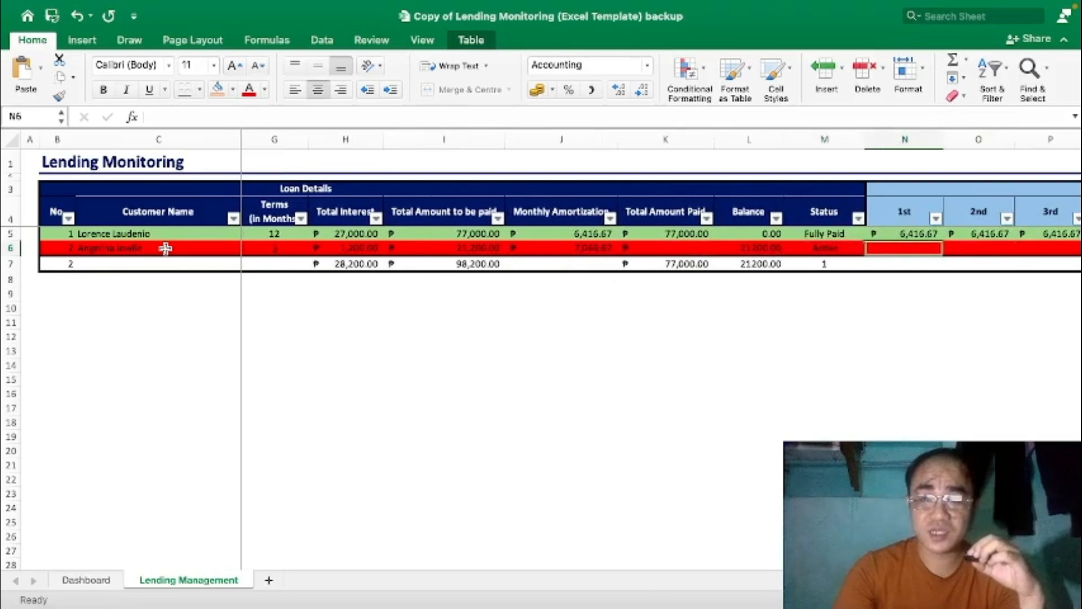
key(Right)
key(Right)
key(Right)
key(Right)
key(Right)
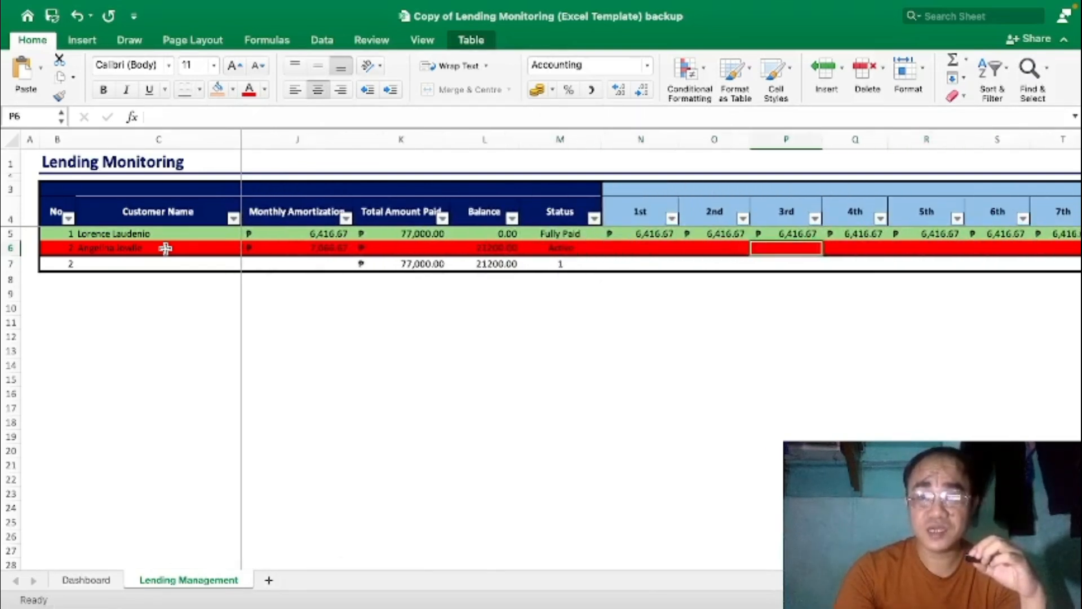
key(Left)
key(Left)
key(Left)
key(Left)
key(Left)
key(Left)
key(Left)
key(Left)
key(Left)
key(Left)
key(Left)
key(Left)
key(Left)
key(Left)
key(Left)
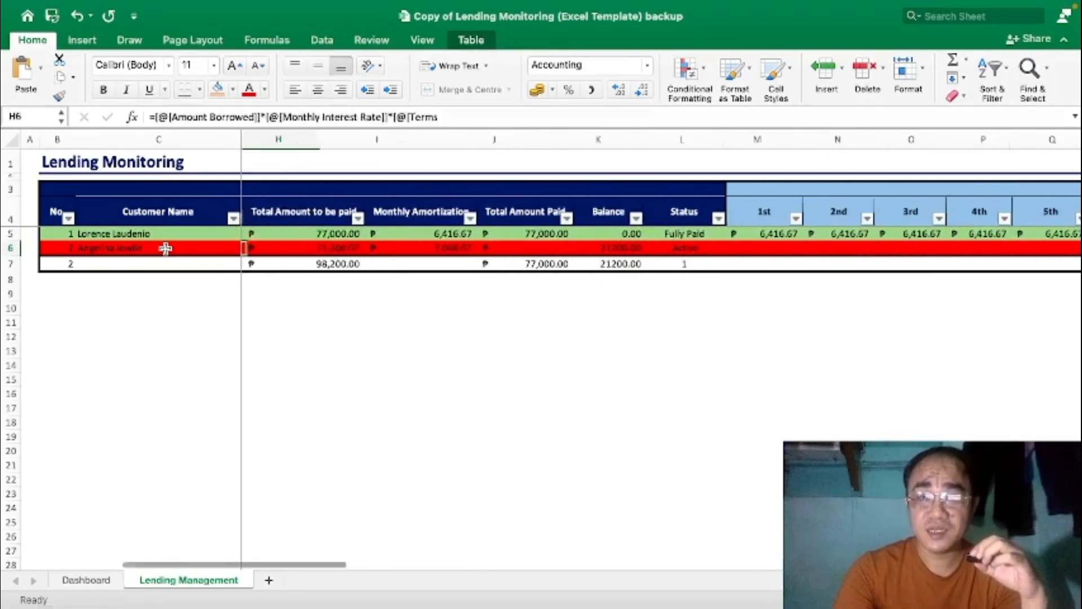
key(Right)
key(Right)
key(Right)
key(Right)
key(Right)
key(Right)
key(Right)
key(Right)
key(Right)
key(Right)
key(Right)
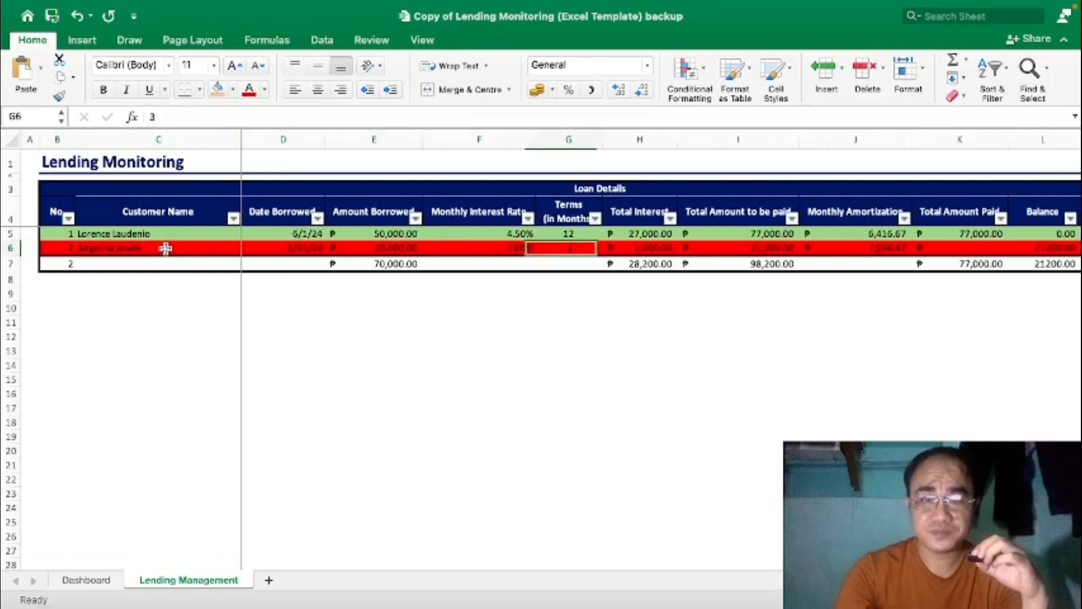
key(Right)
key(Right)
key(Right)
key(Right)
key(Right)
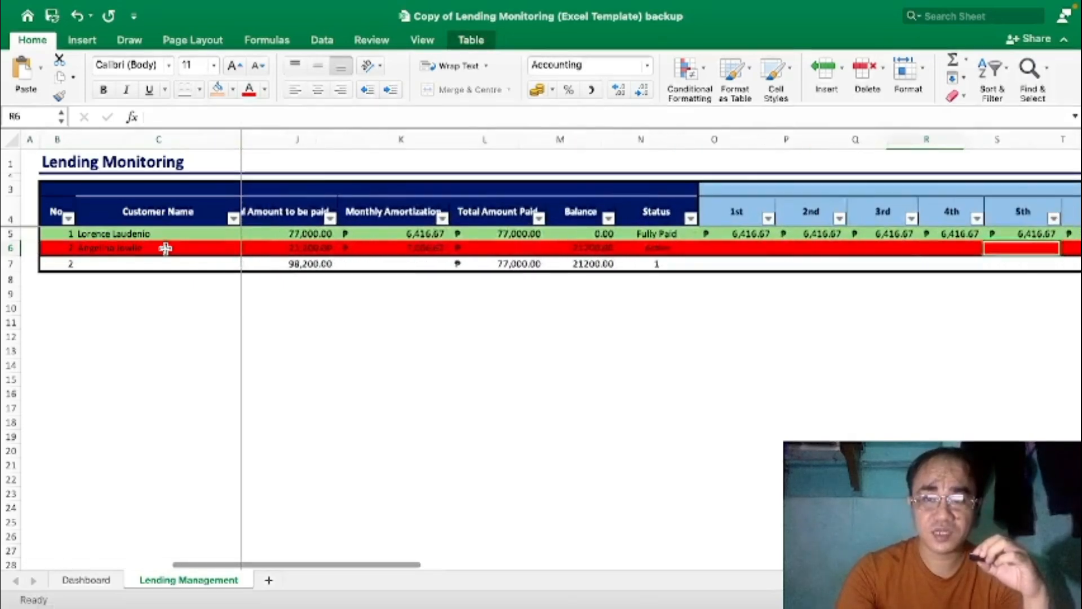
key(Left)
key(Left)
key(Left)
key(Left)
key(Left)
key(Left)
key(Left)
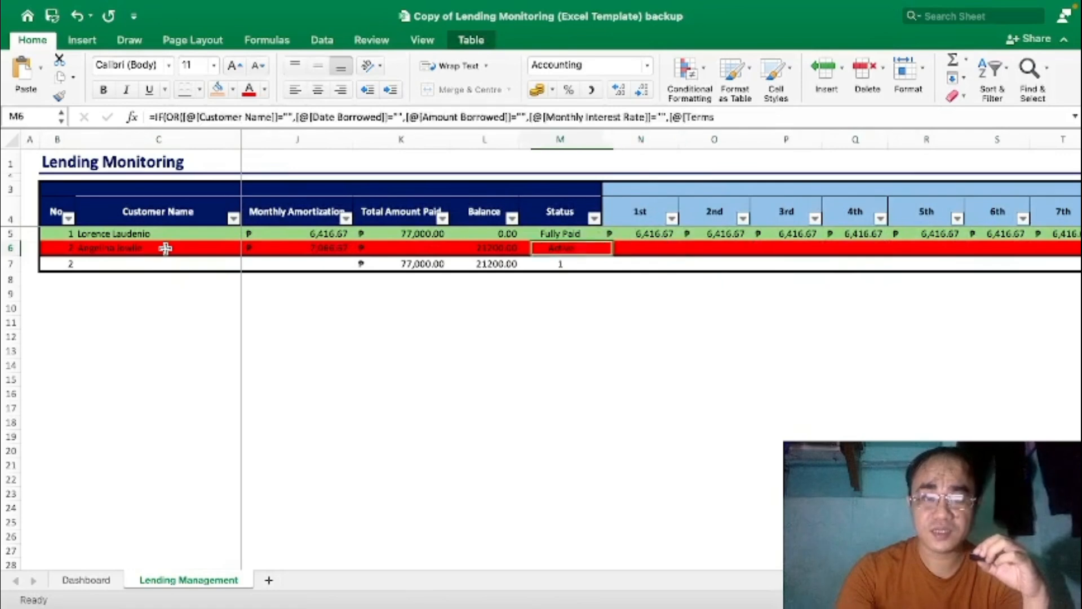
key(Right)
key(Right)
key(Left)
key(Left)
key(Left)
key(Left)
key(Left)
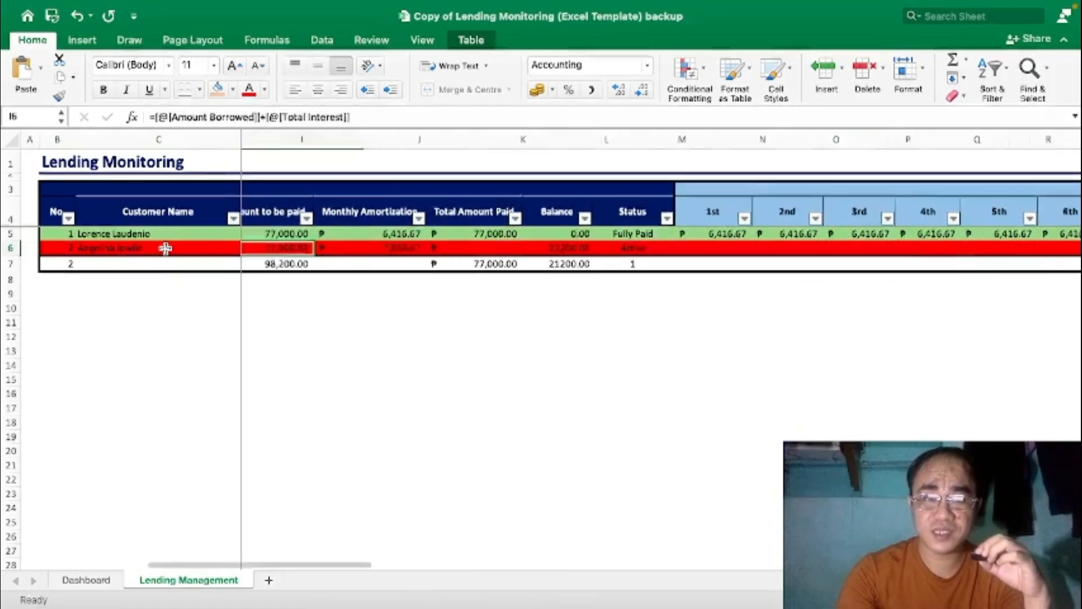
key(Left)
key(Right)
key(Right)
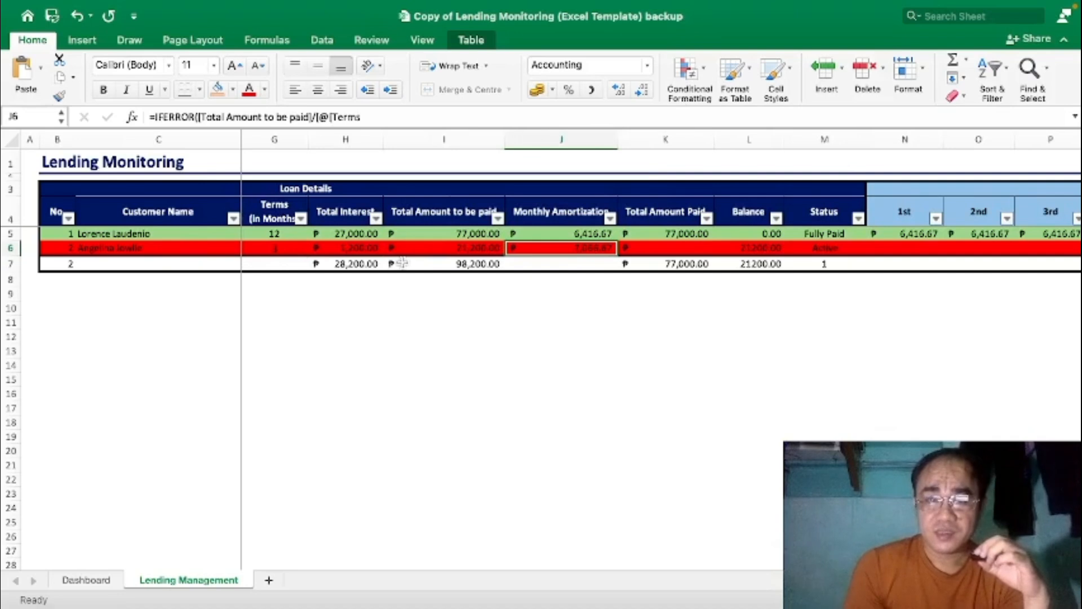
click(368, 246)
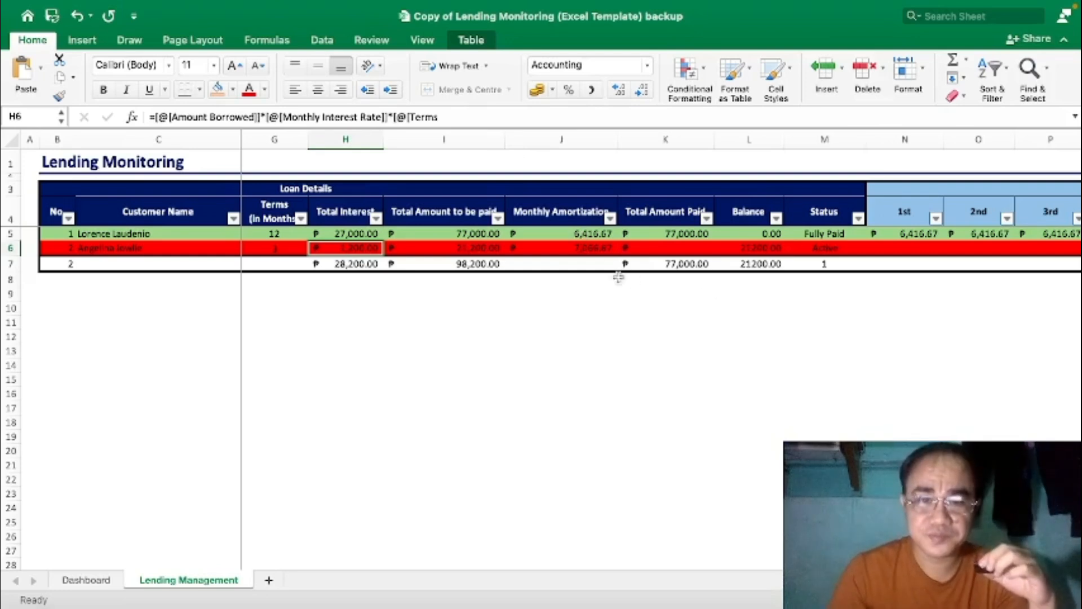
Copy J6's 7,066.67 amortization and paste it as a value into N6's 1st payment.
click(602, 248)
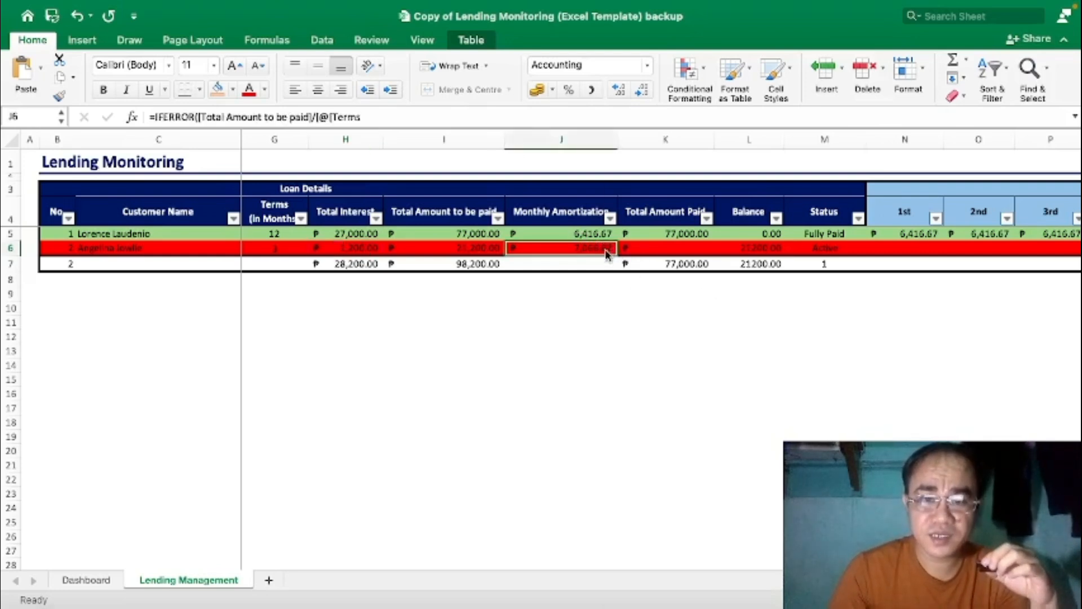
right_click(607, 253)
click(647, 154)
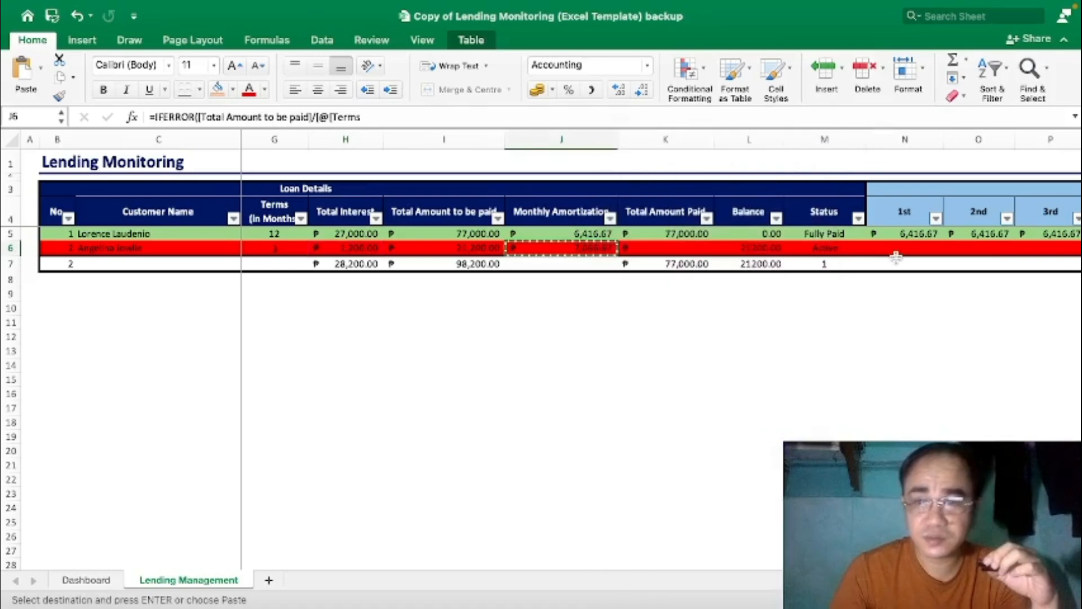
right_click(904, 249)
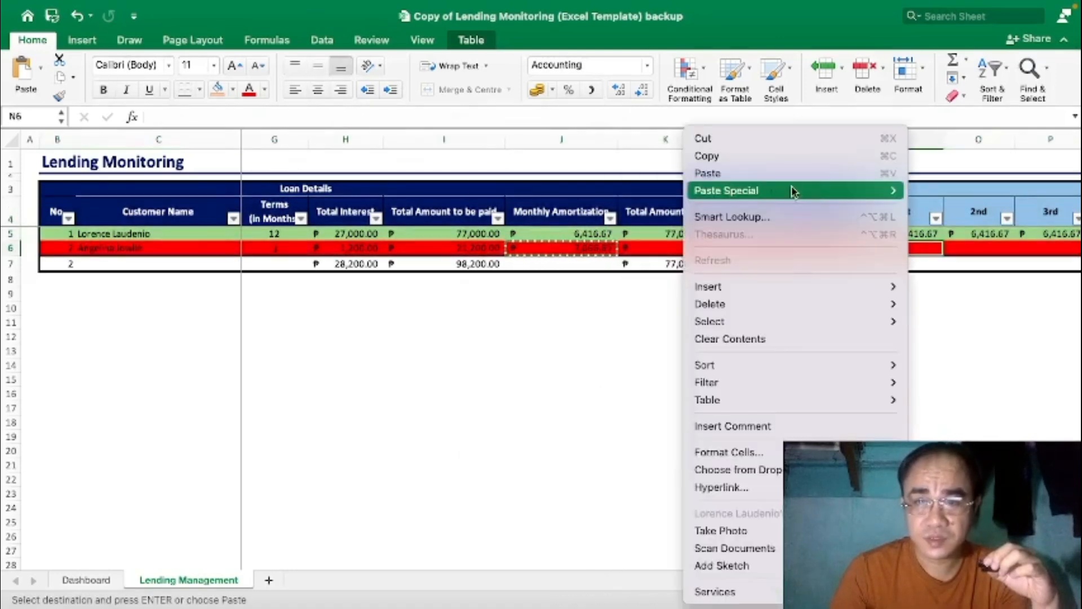
click(992, 351)
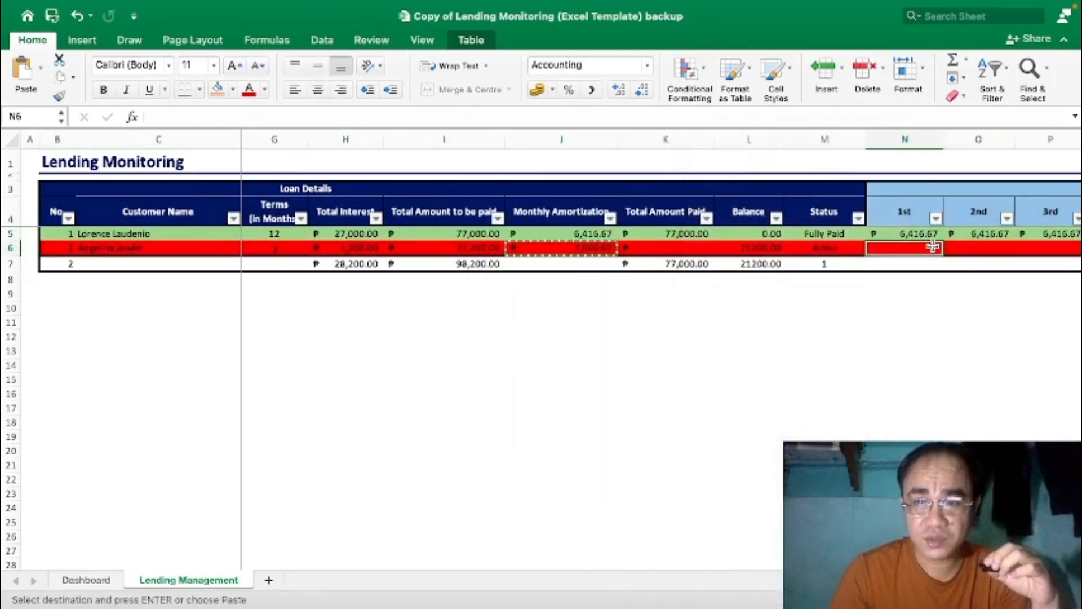
click(923, 292)
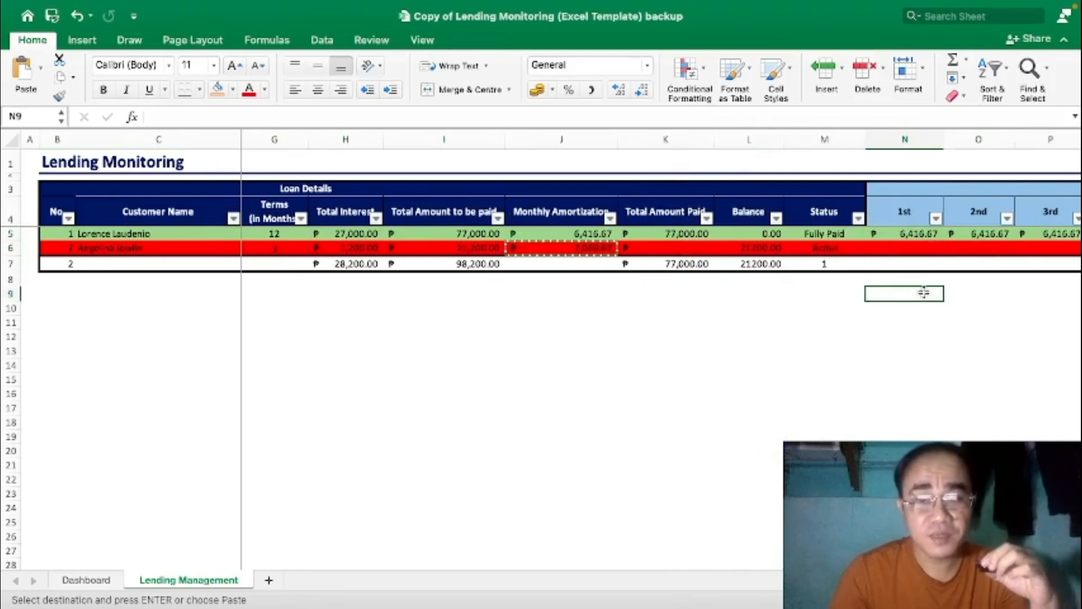
right_click(902, 248)
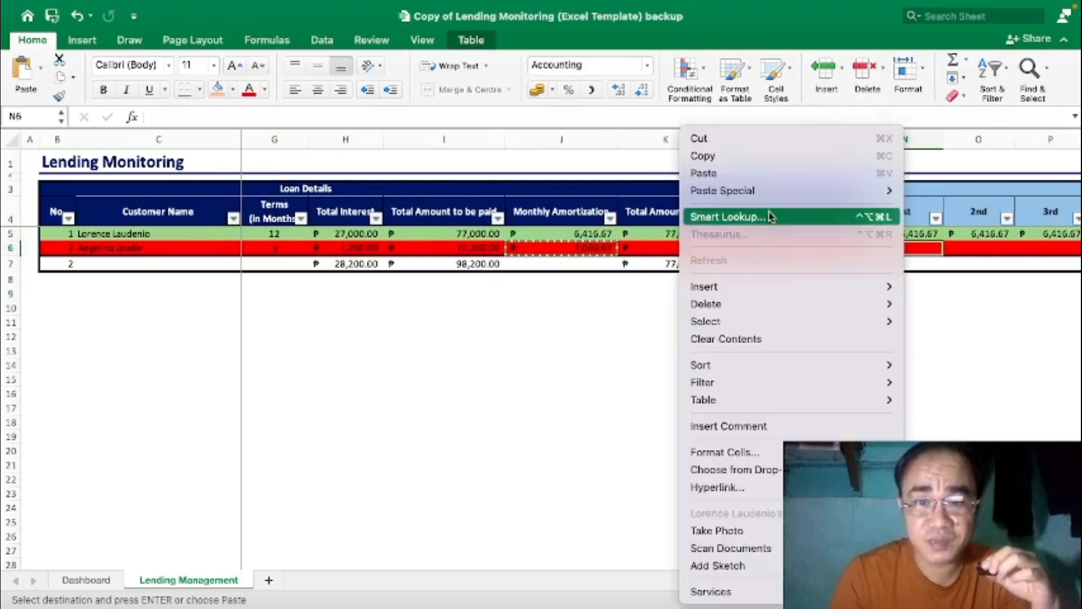
mouse_move(748, 193)
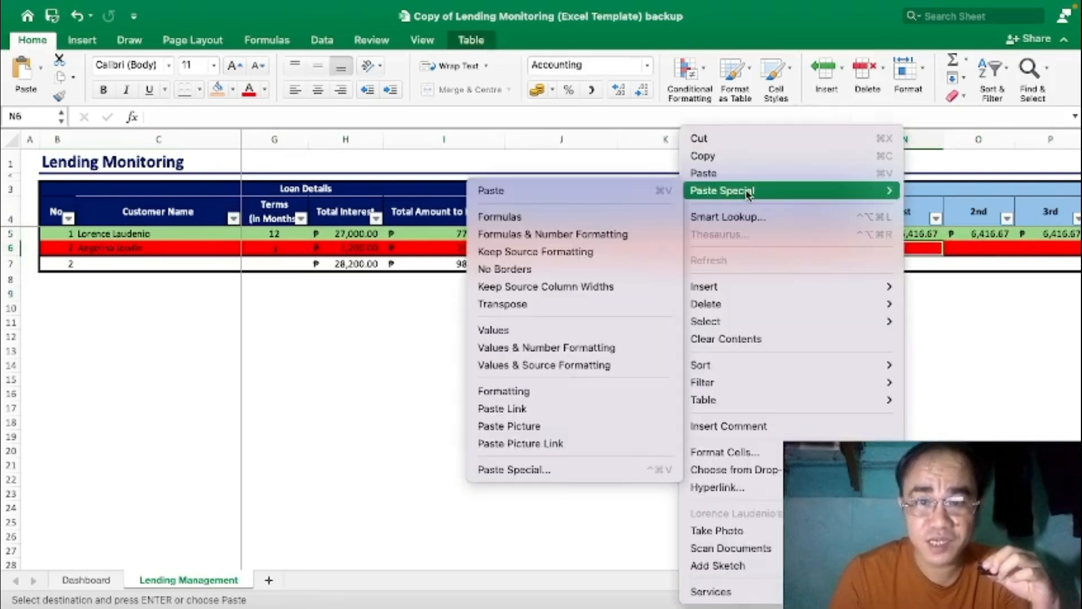
click(541, 332)
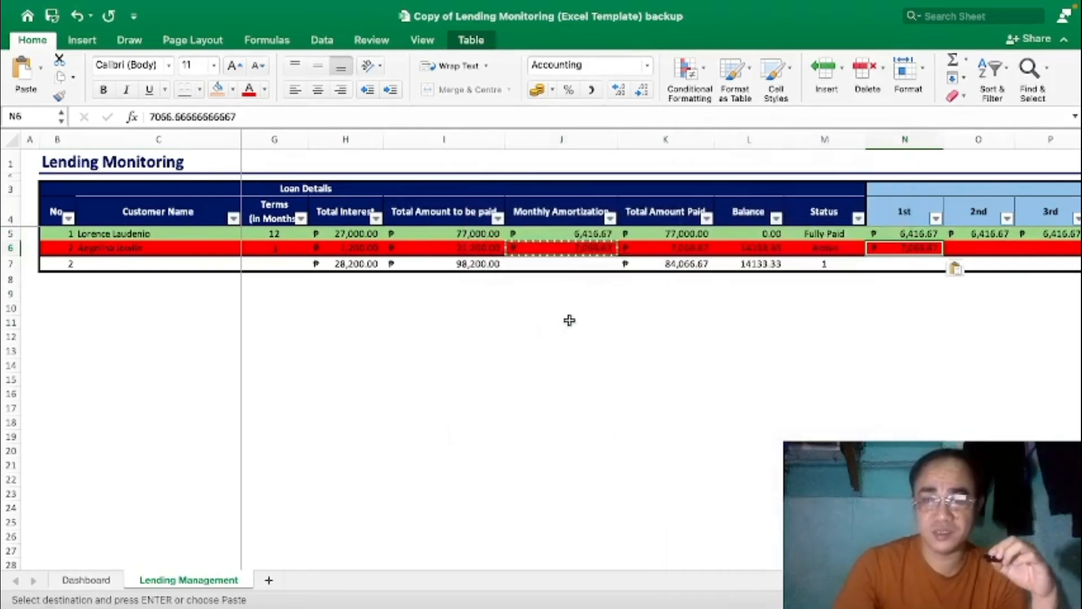
click(569, 320)
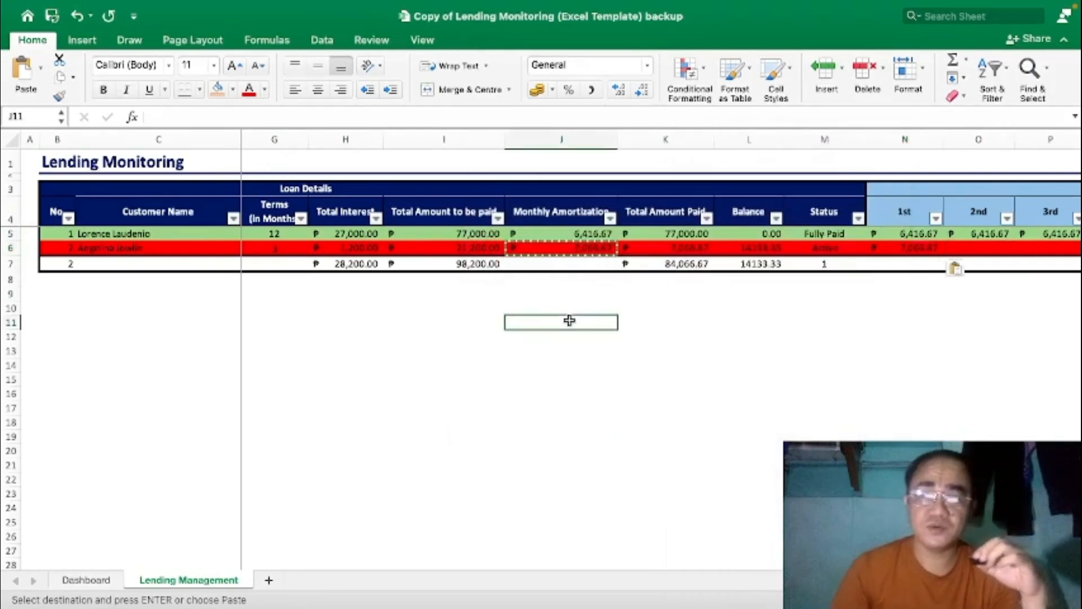
click(825, 248)
click(832, 264)
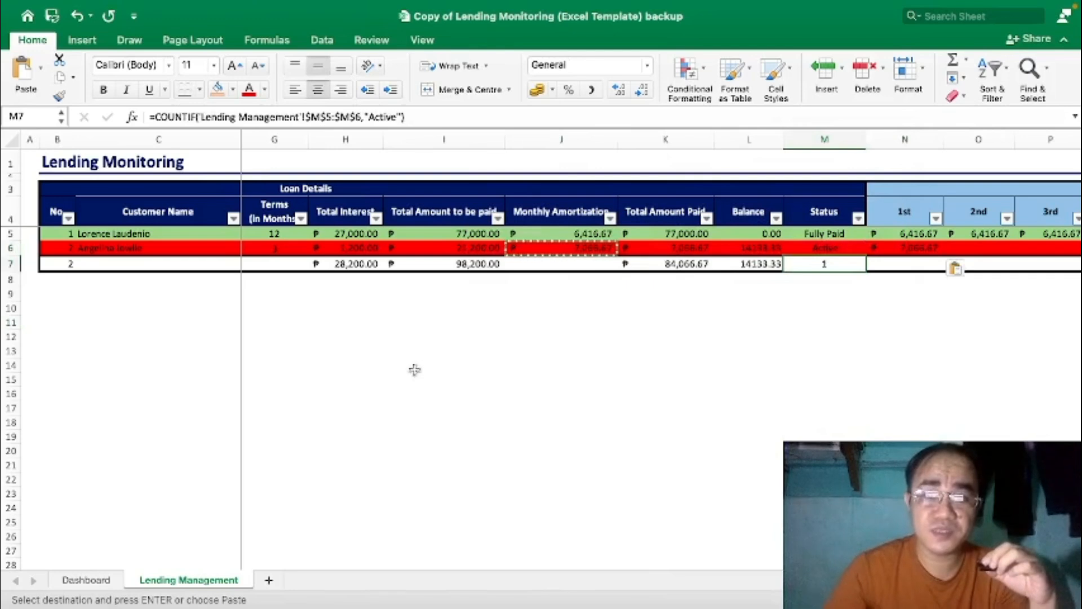
click(111, 581)
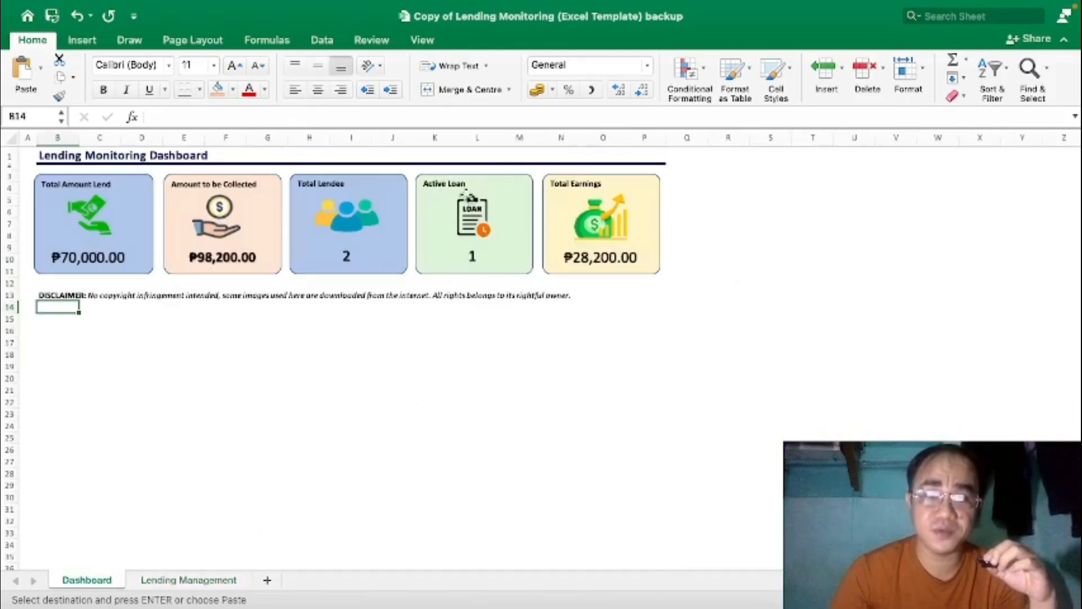
click(189, 581)
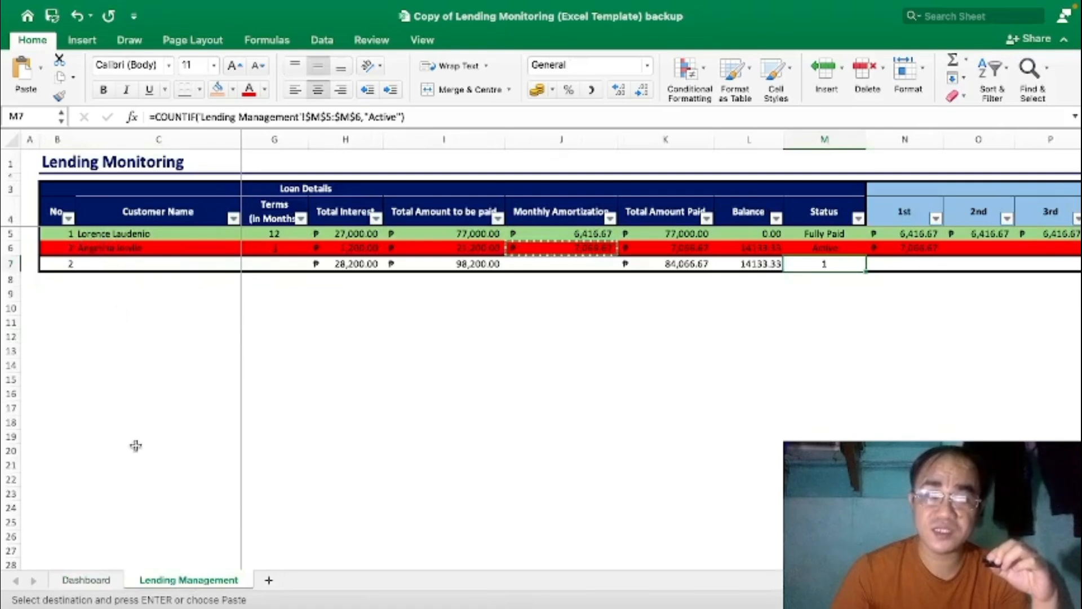
click(93, 581)
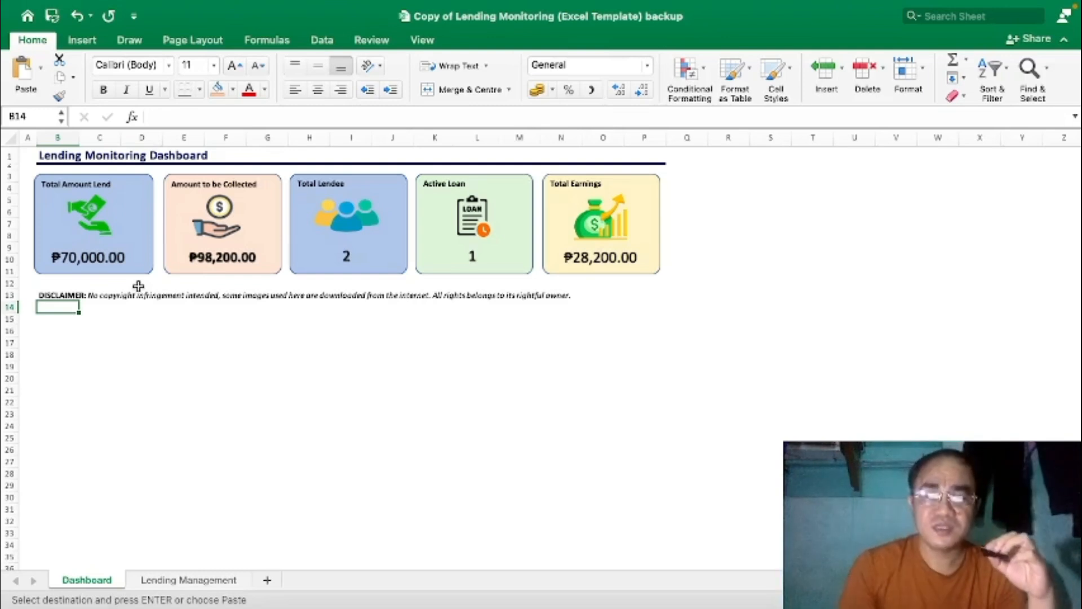
click(190, 580)
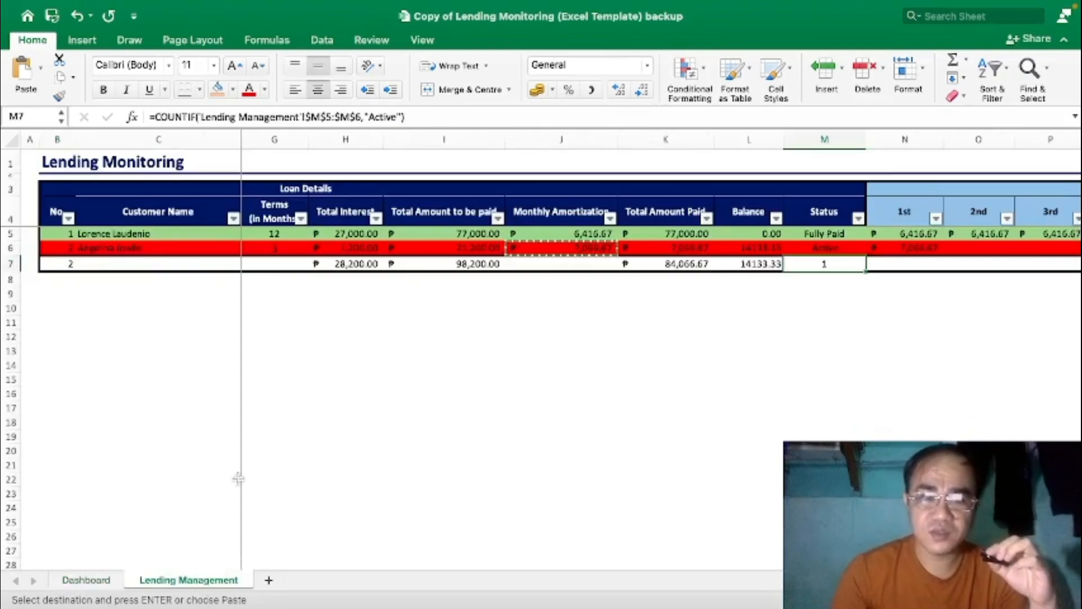
click(102, 586)
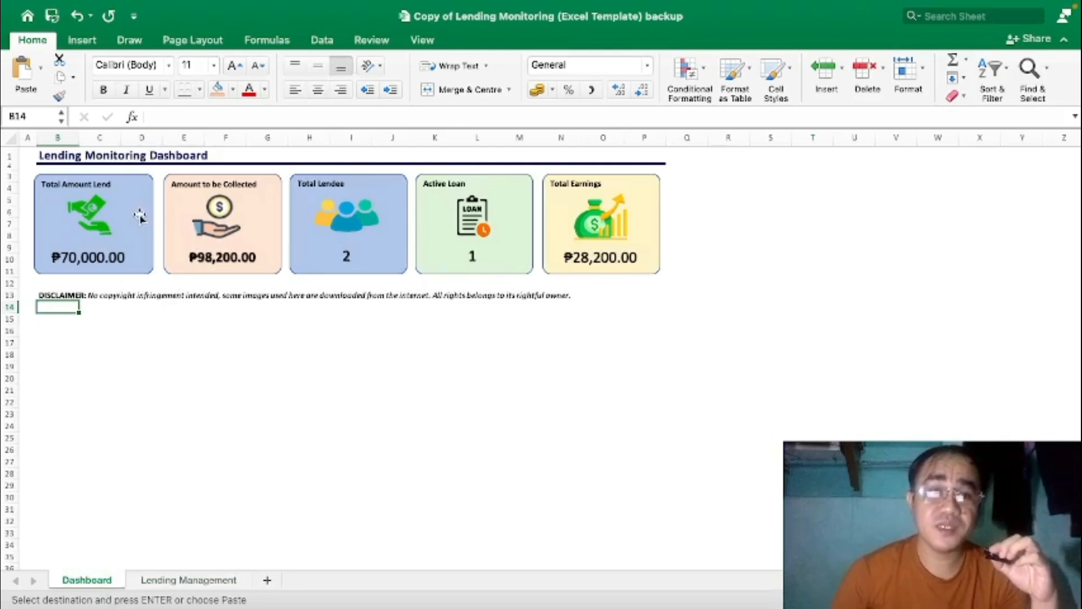
click(179, 584)
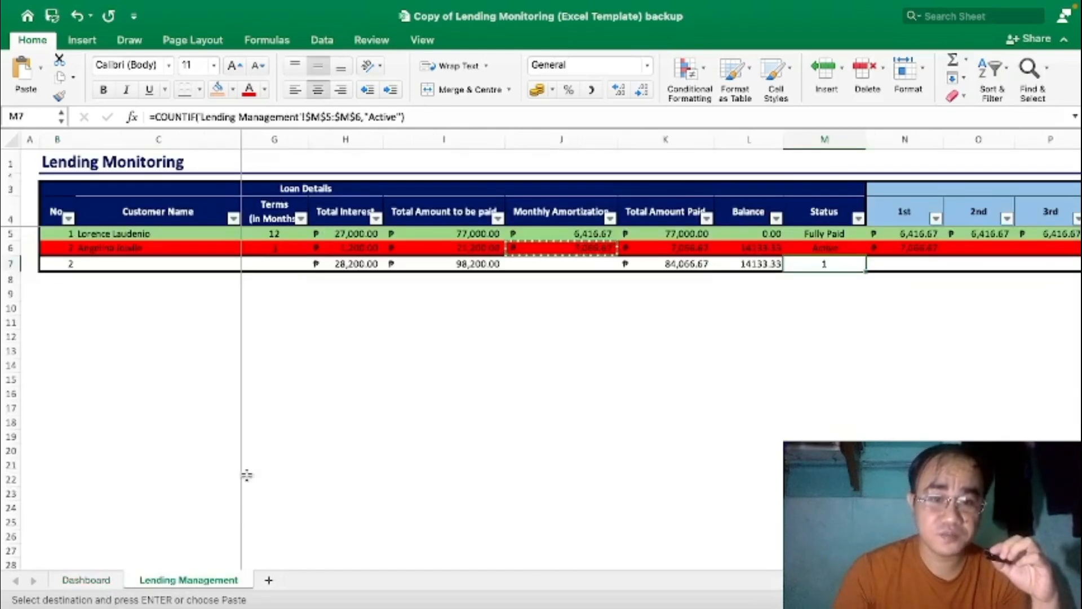
Cross-check the sheet's amounts lent, total due and interest against the Dashboard's ₱70,000.00, ₱98,200.00 and ₱28,200.00 cards.
drag(234, 567, 72, 507)
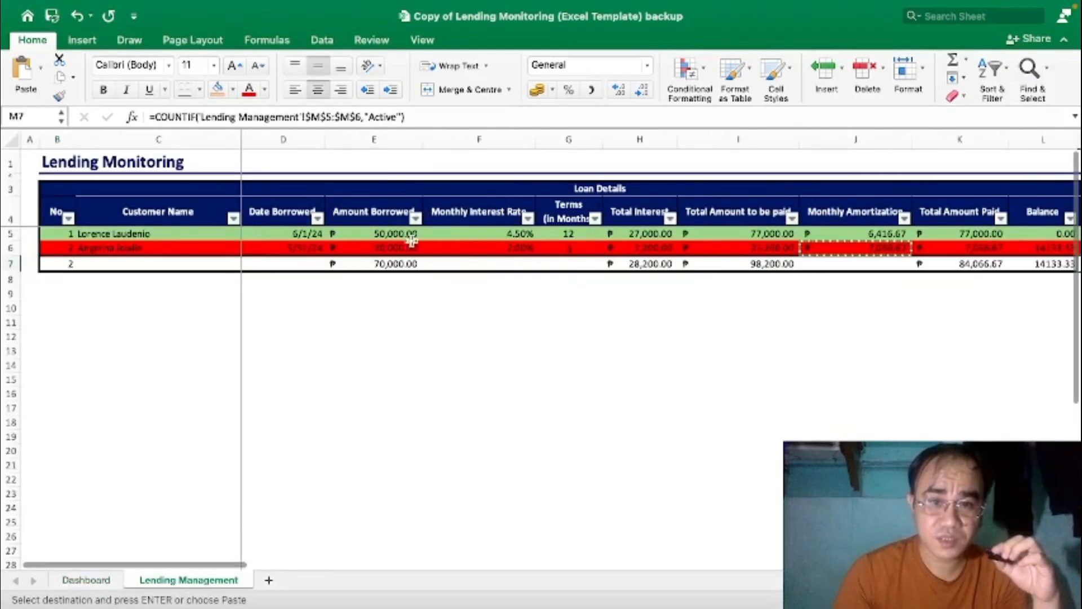
drag(404, 233, 406, 248)
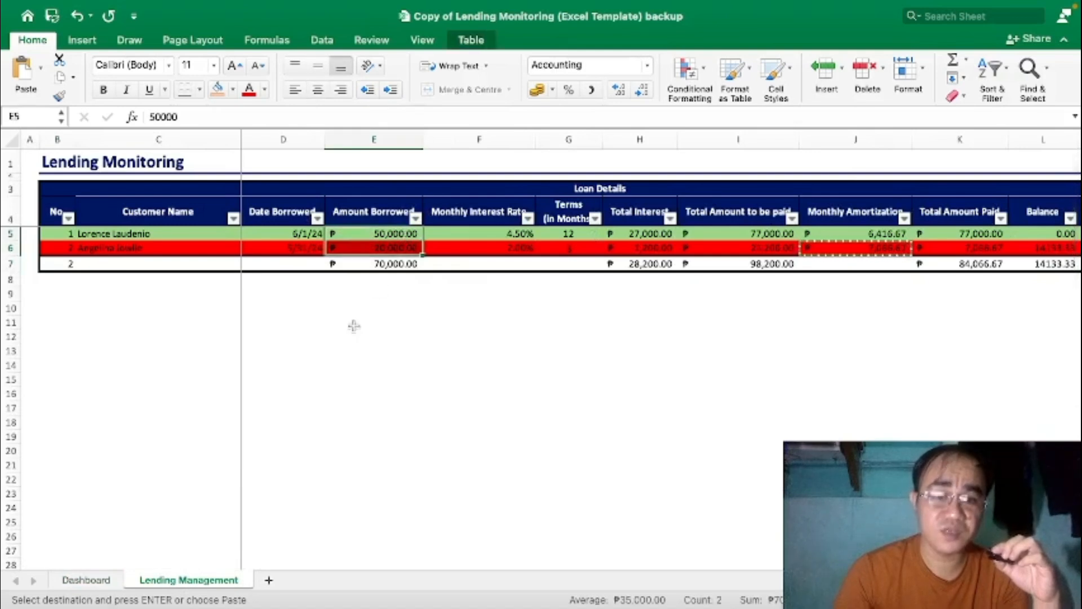
click(86, 580)
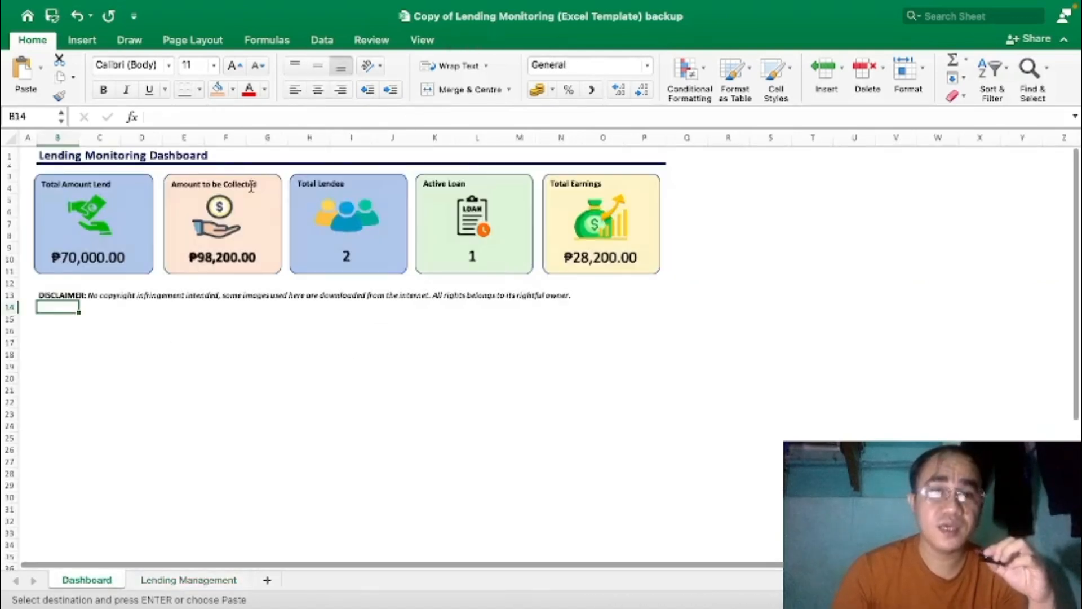
click(209, 585)
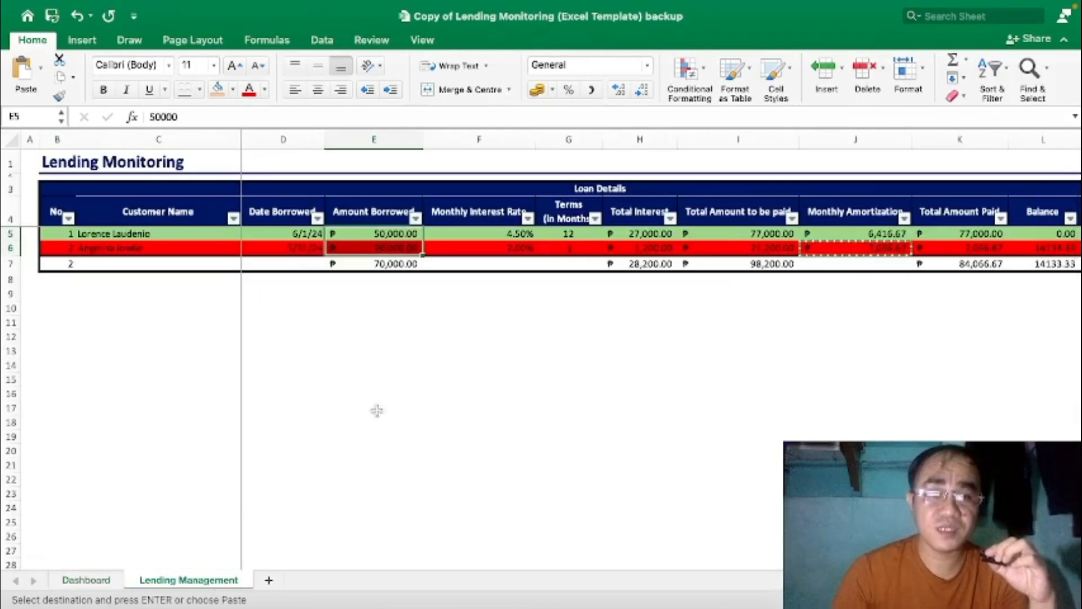
click(560, 333)
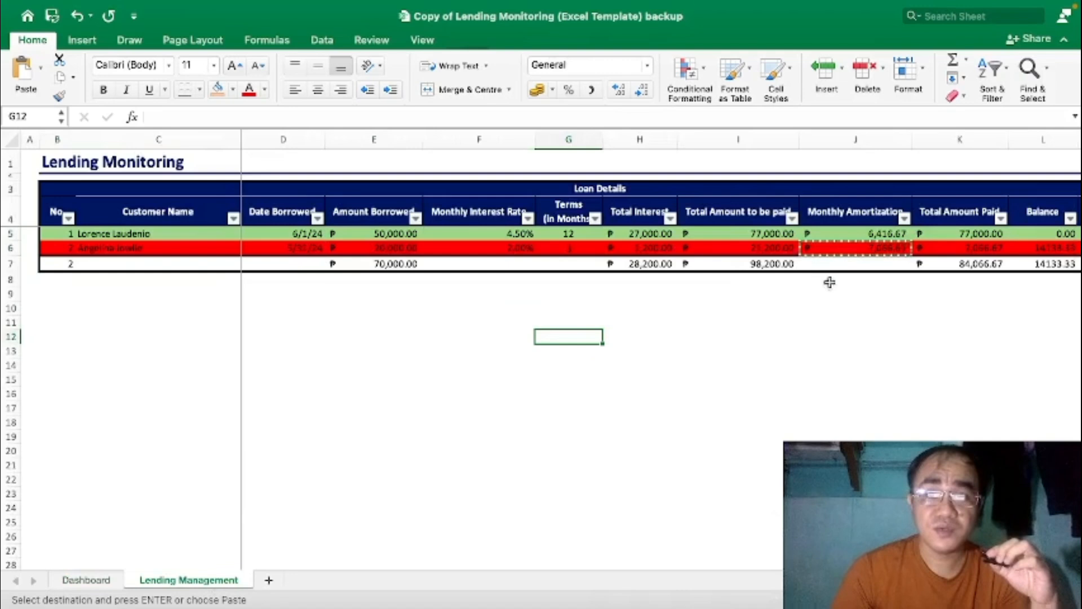
click(769, 265)
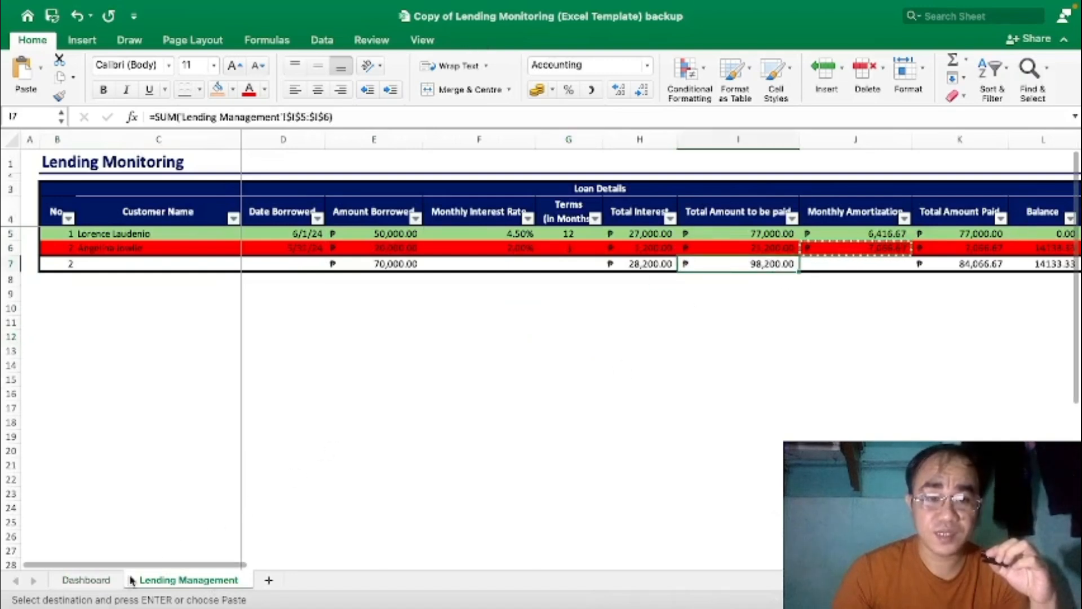
click(86, 579)
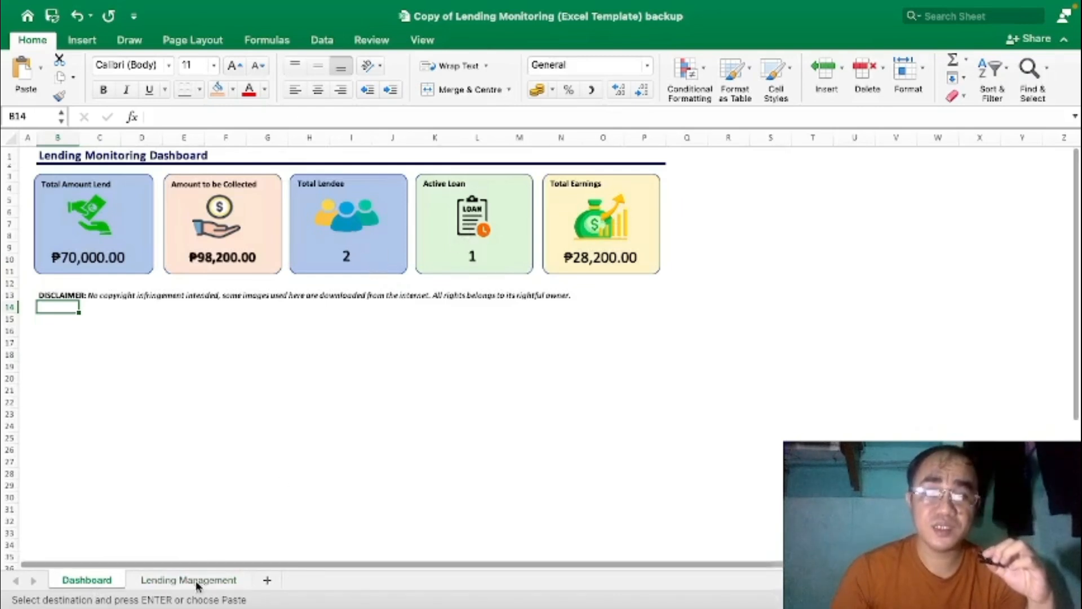
click(173, 581)
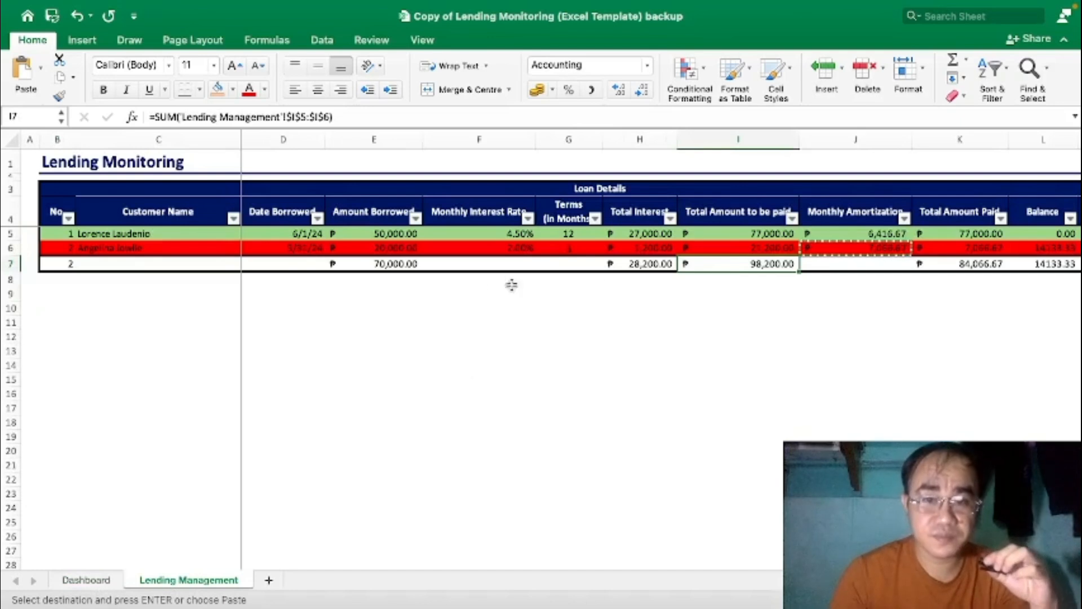
drag(640, 233, 640, 248)
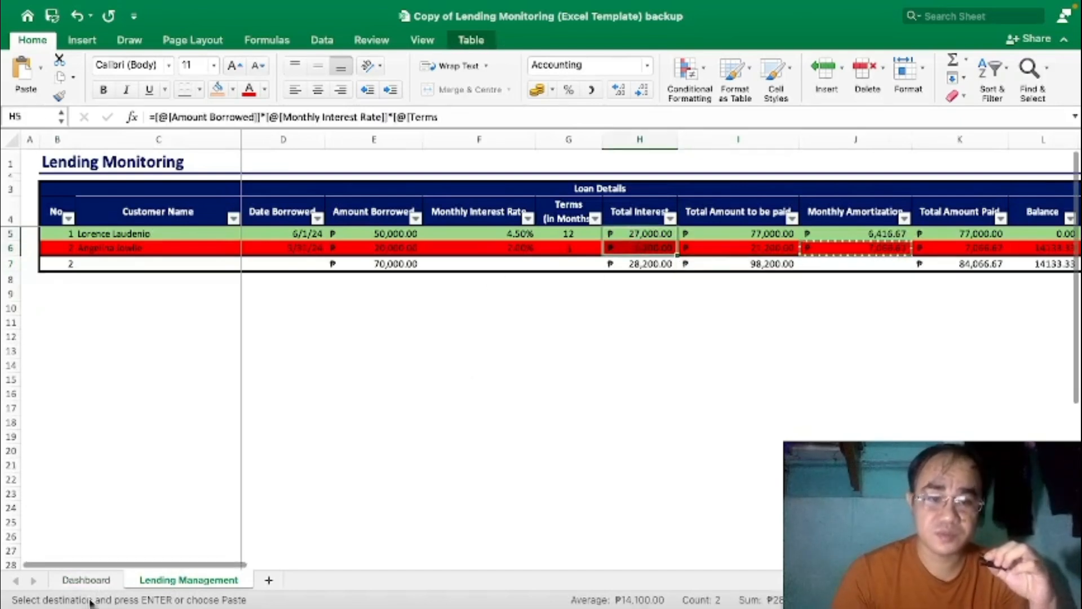
click(86, 581)
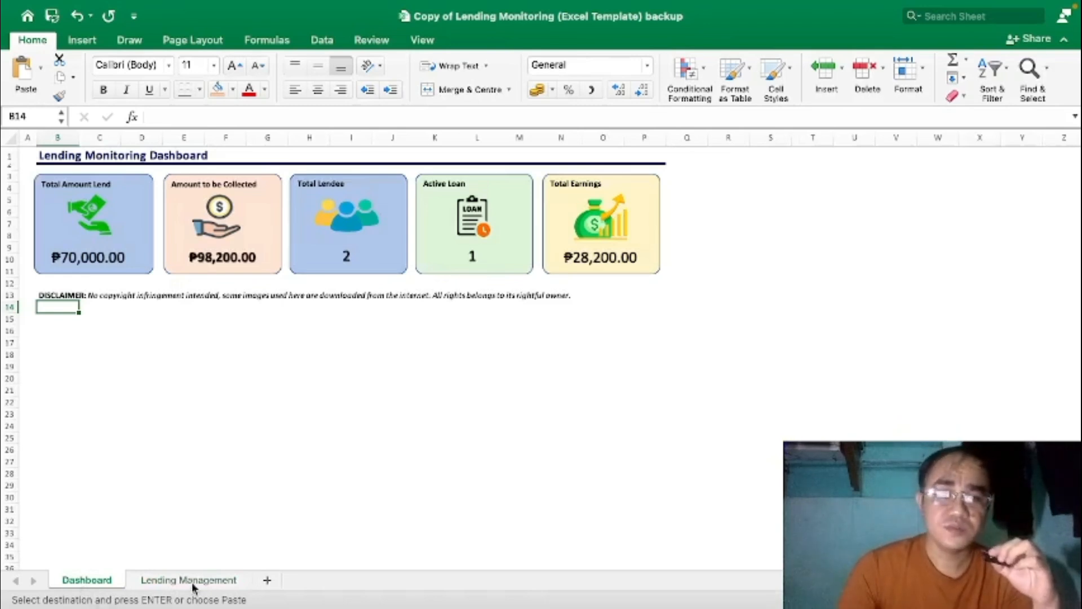
From F6, step past row 6's last column to add a blank row 7.
click(192, 580)
click(495, 248)
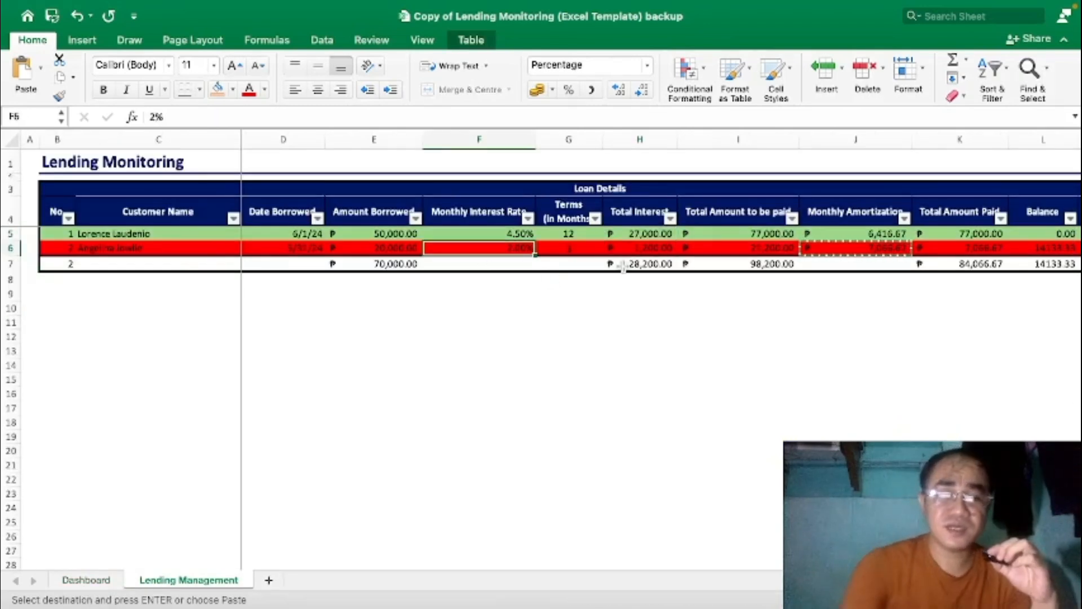
key(Right)
key(Right)
key(Right)
key(Right)
key(Right)
key(Right)
key(Right)
key(Right)
key(Right)
key(Right)
key(Right)
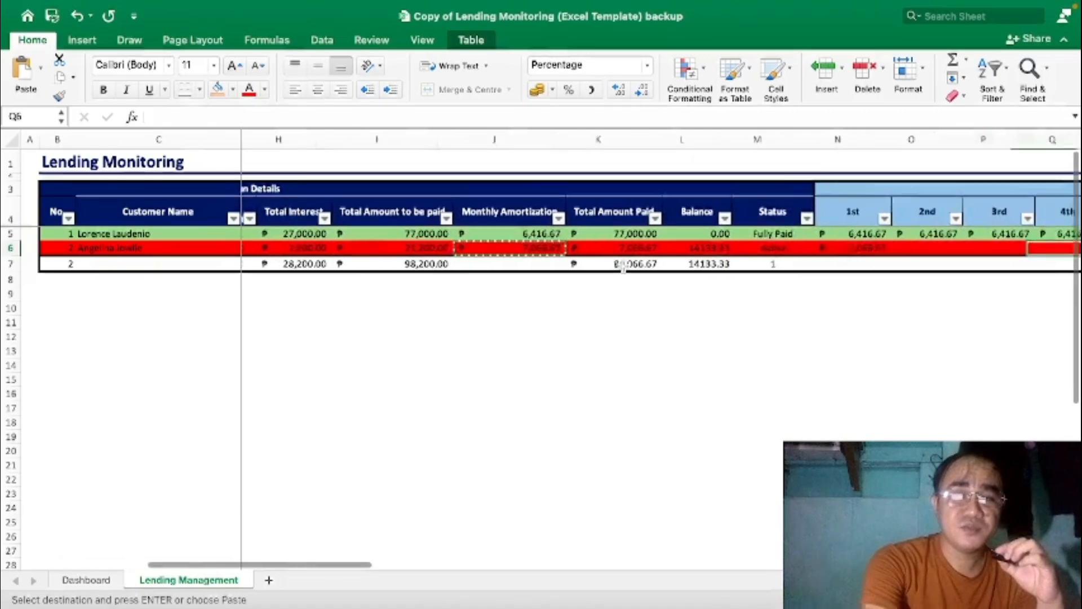
key(Right)
key(Right)
key(Right)
key(Right)
key(Right)
key(Right)
key(Right)
key(Right)
key(Right)
key(Right)
key(Right)
key(Right)
key(Right)
key(Right)
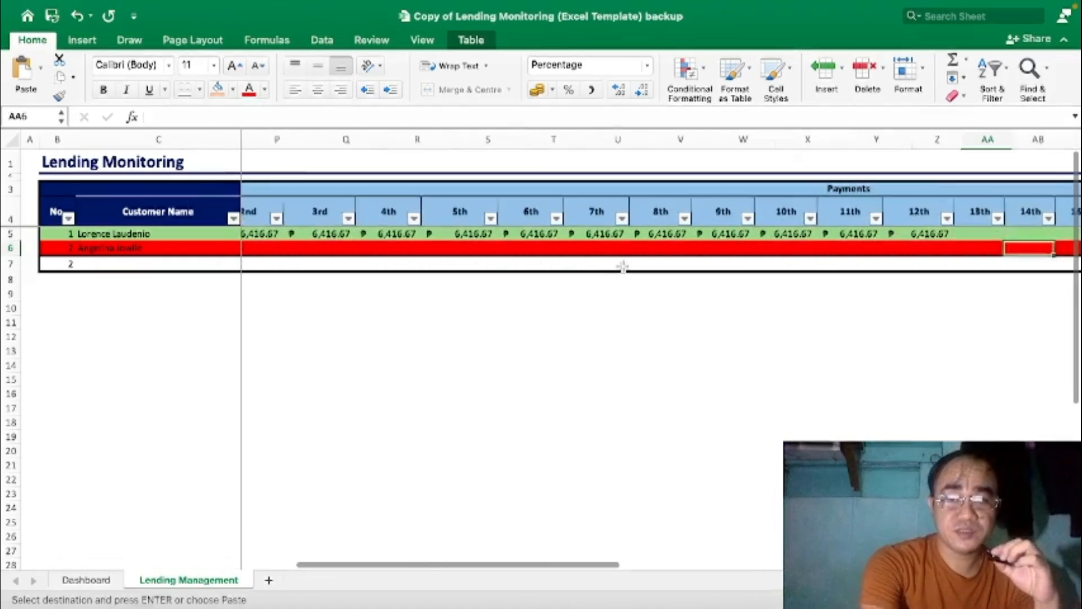
key(Tab)
key(Tab)
key(Tab)
key(Tab)
key(Tab)
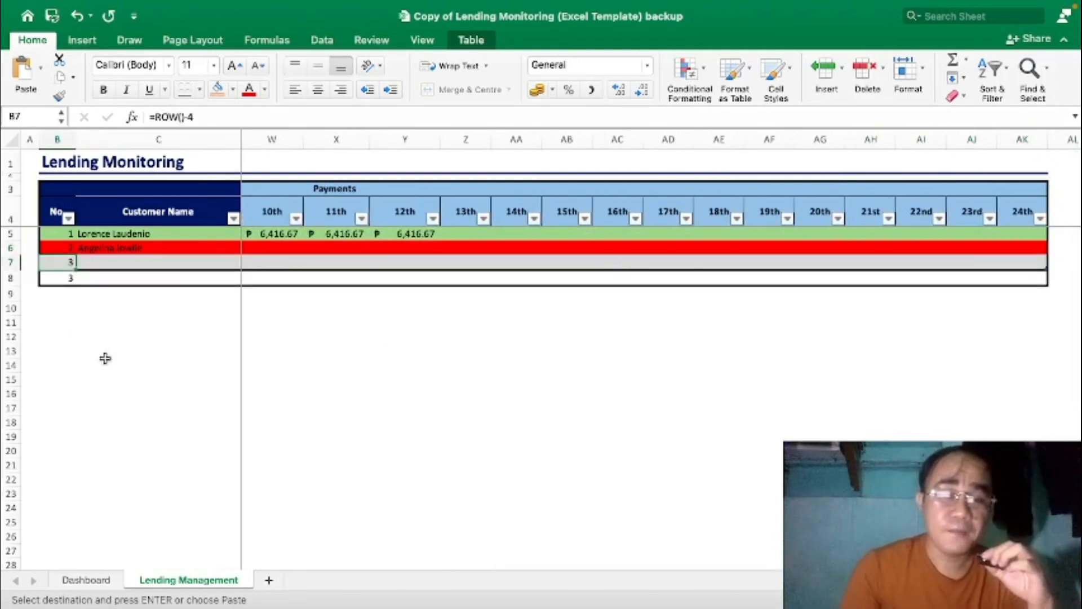
Delete table row 7 and click an empty cell to clear the selection.
right_click(12, 262)
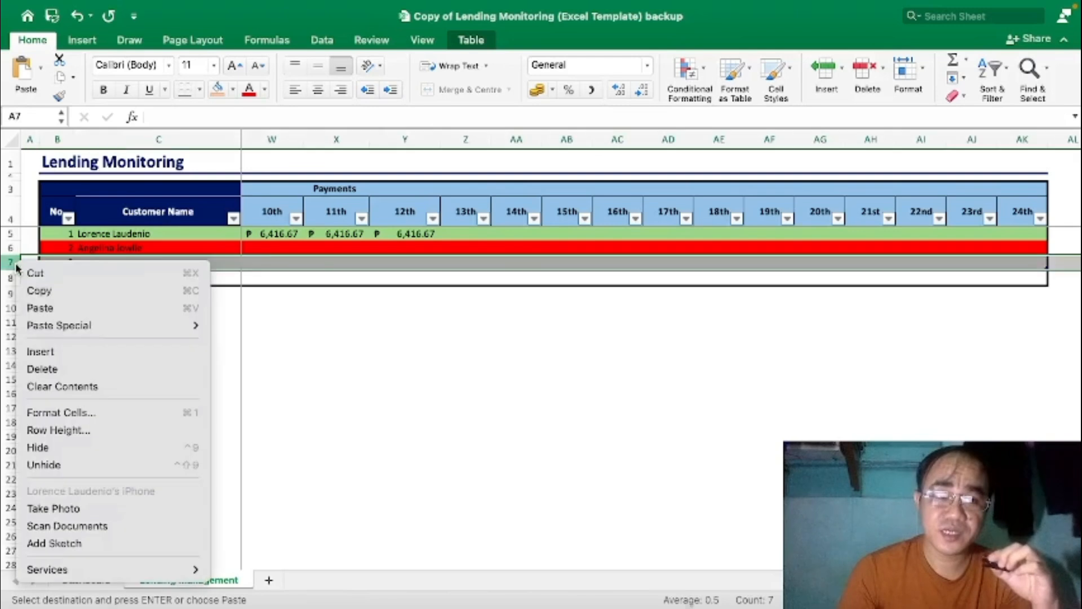
click(55, 371)
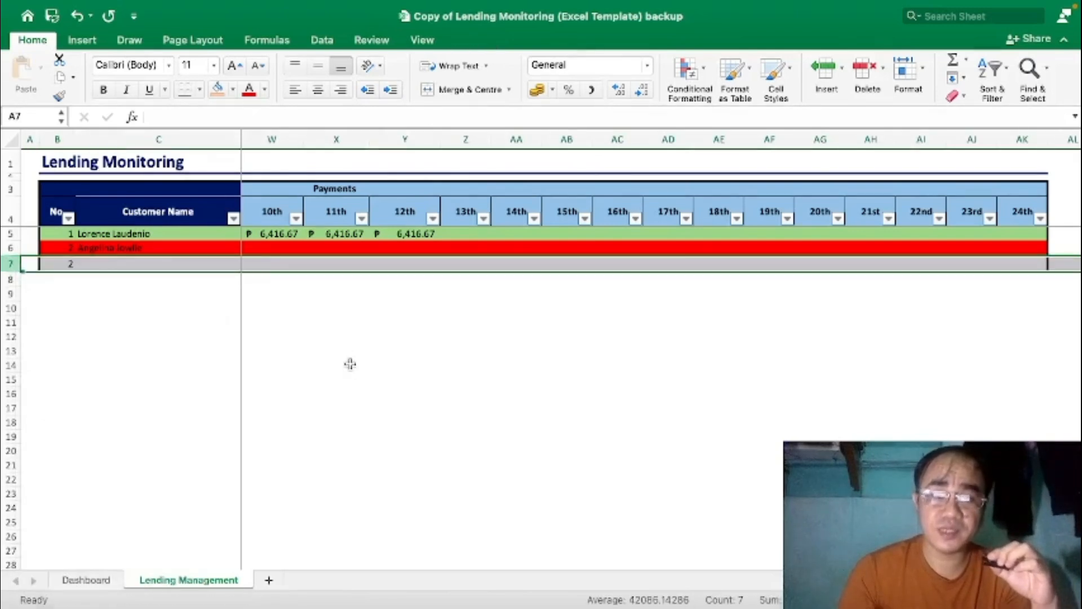
click(350, 364)
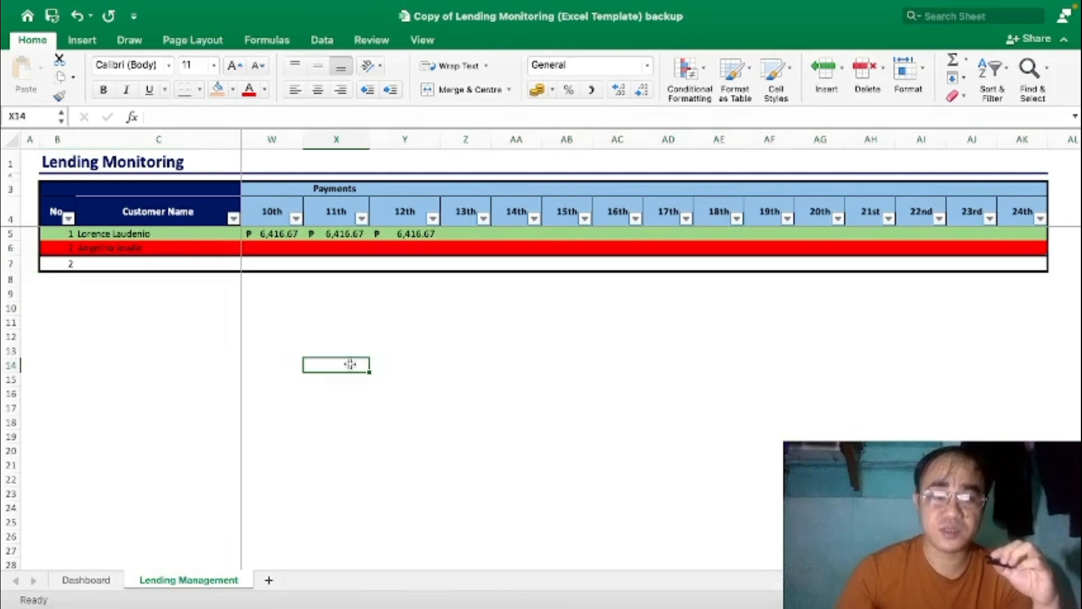
Return to the Dashboard showing ₱70,000.00 lent, ₱98,200.00 to collect, ₱28,200.00 earnings, and select the B13 disclaimer.
click(88, 581)
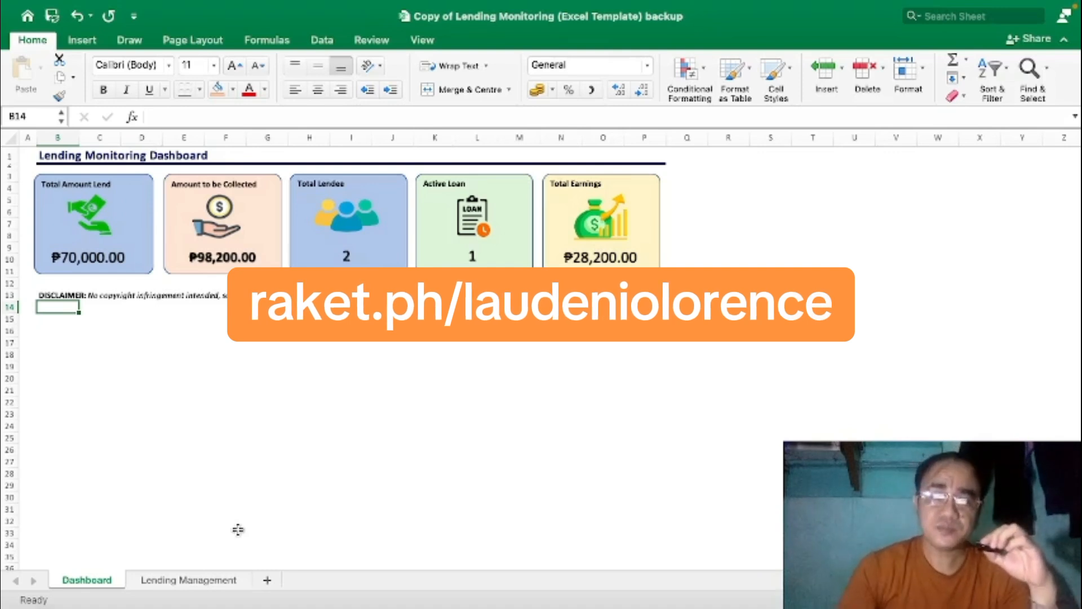
click(397, 319)
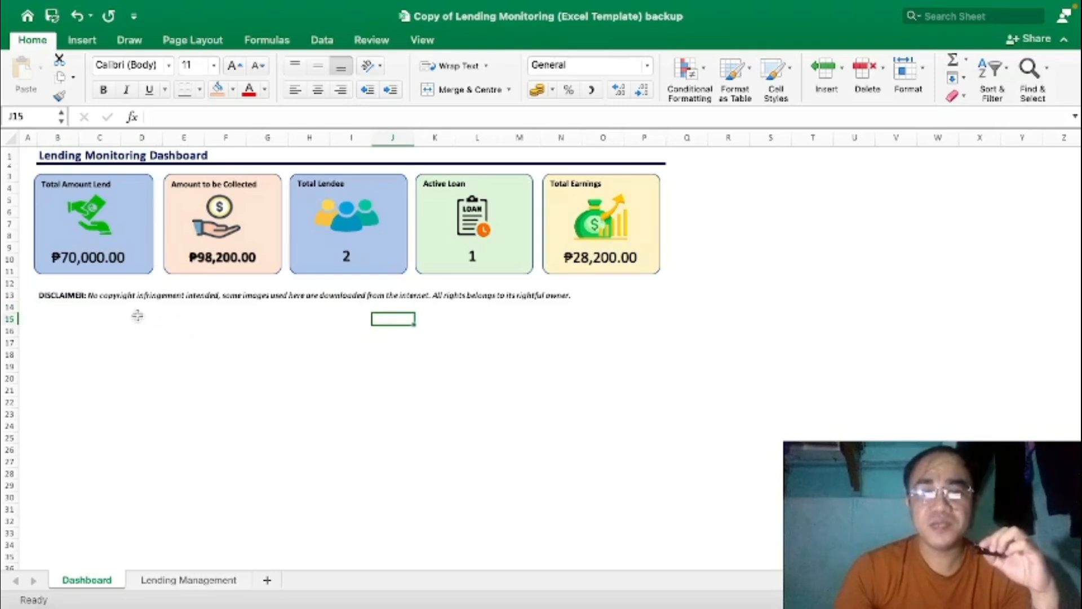
click(54, 297)
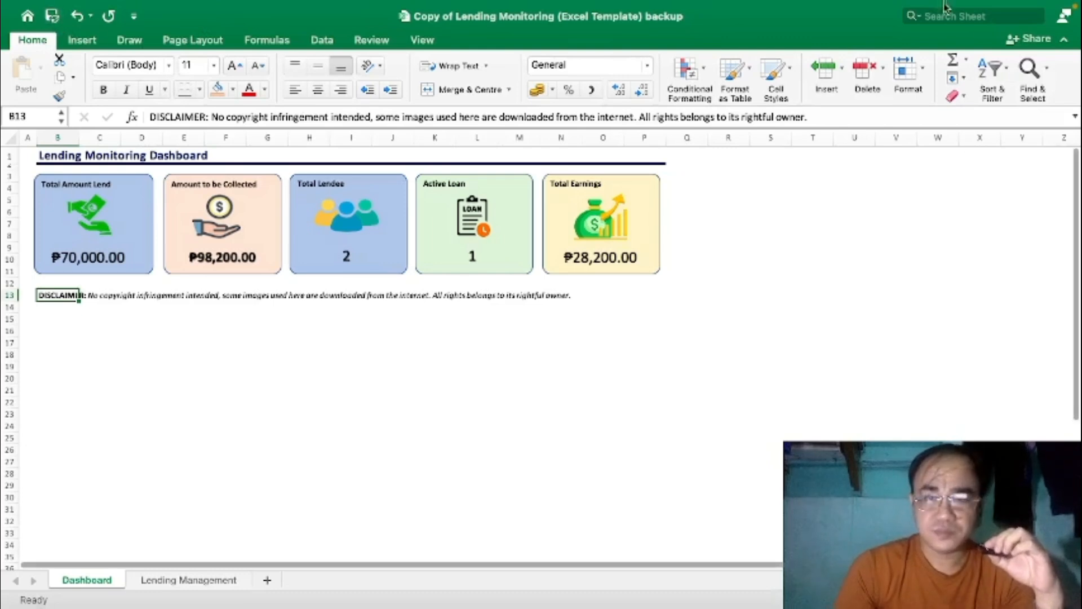
click(808, 10)
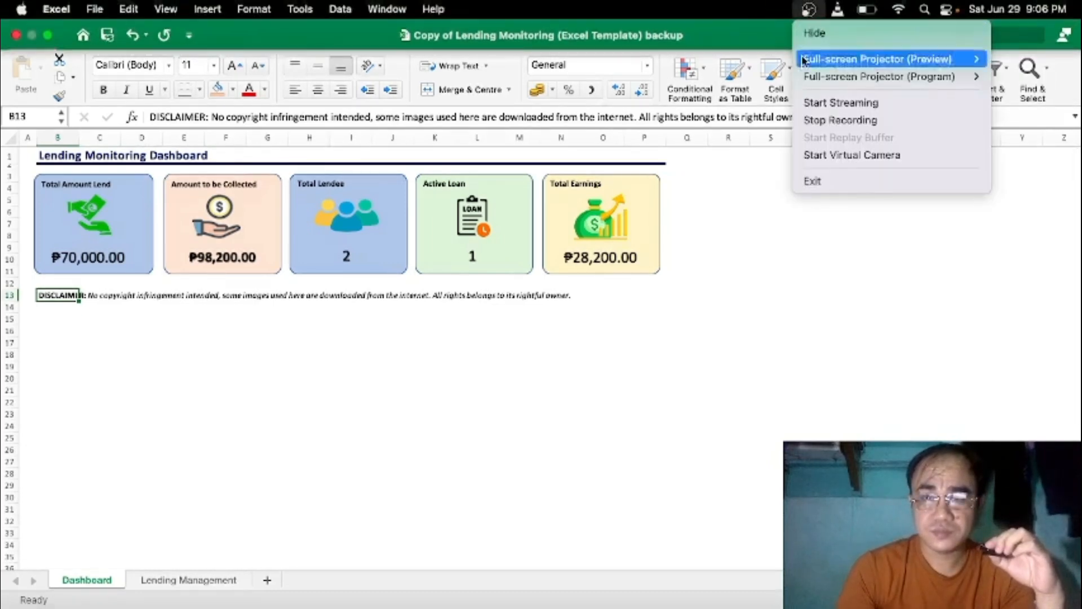